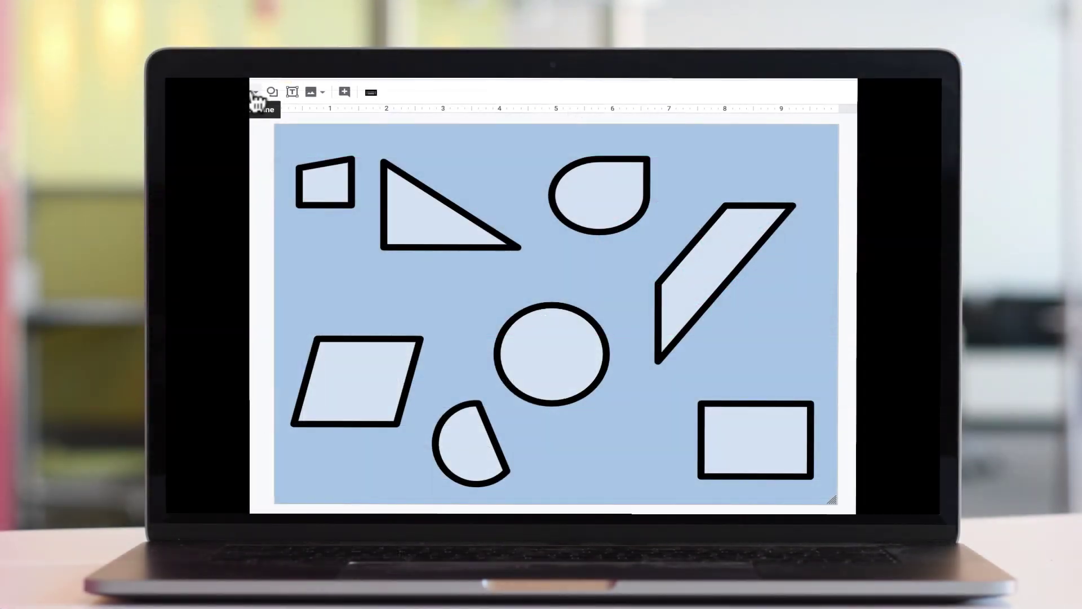
- Go to the 2nd Grade Math class page in Google Classroom
click(254, 95)
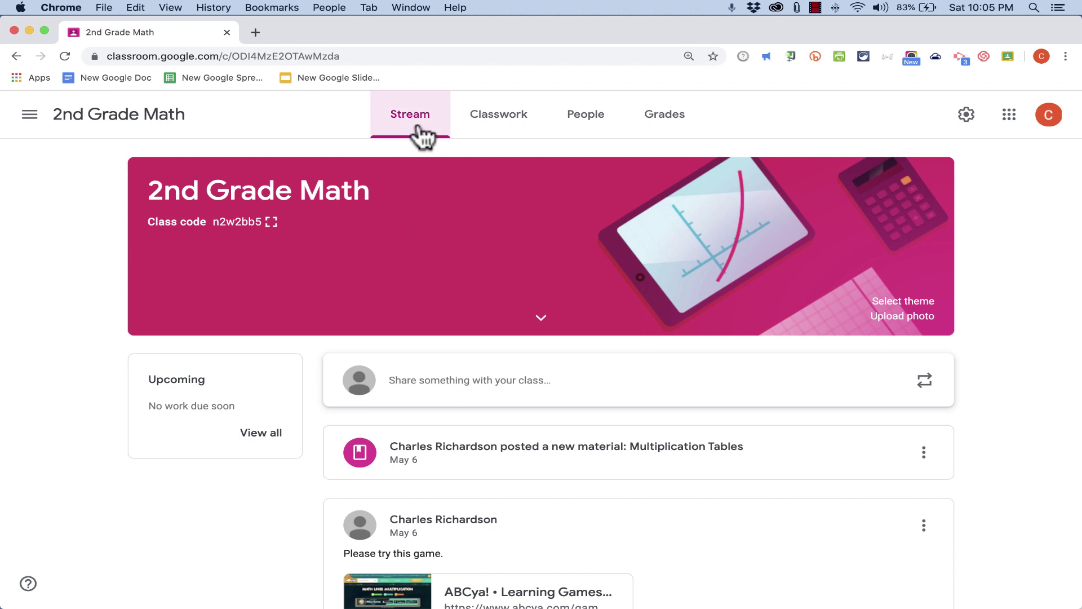
- Create a new Classwork assignment titled 'Identifying Parallel Lines'
click(503, 125)
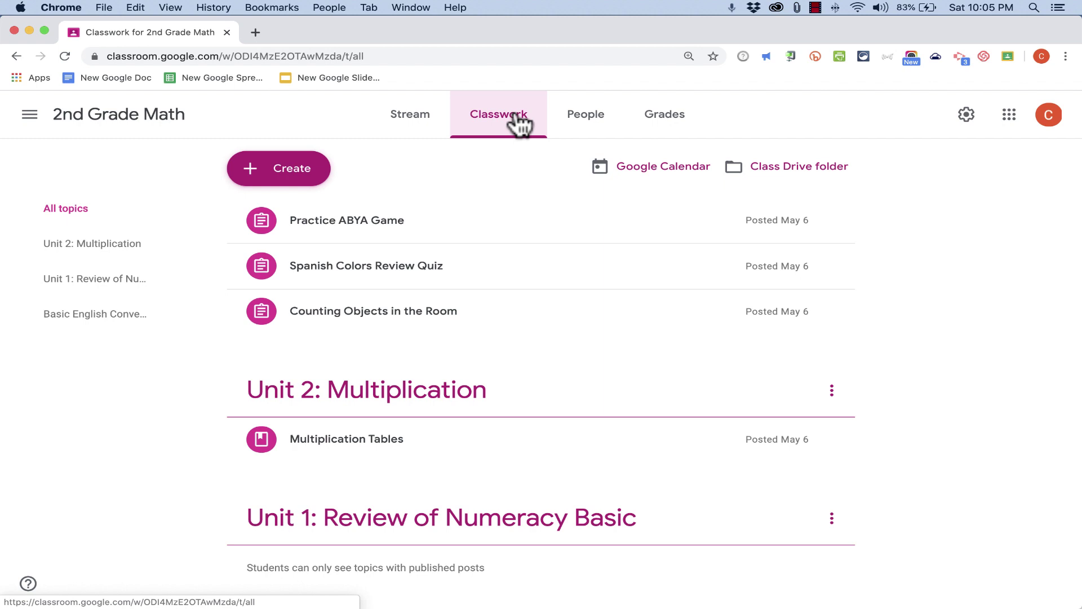
click(316, 182)
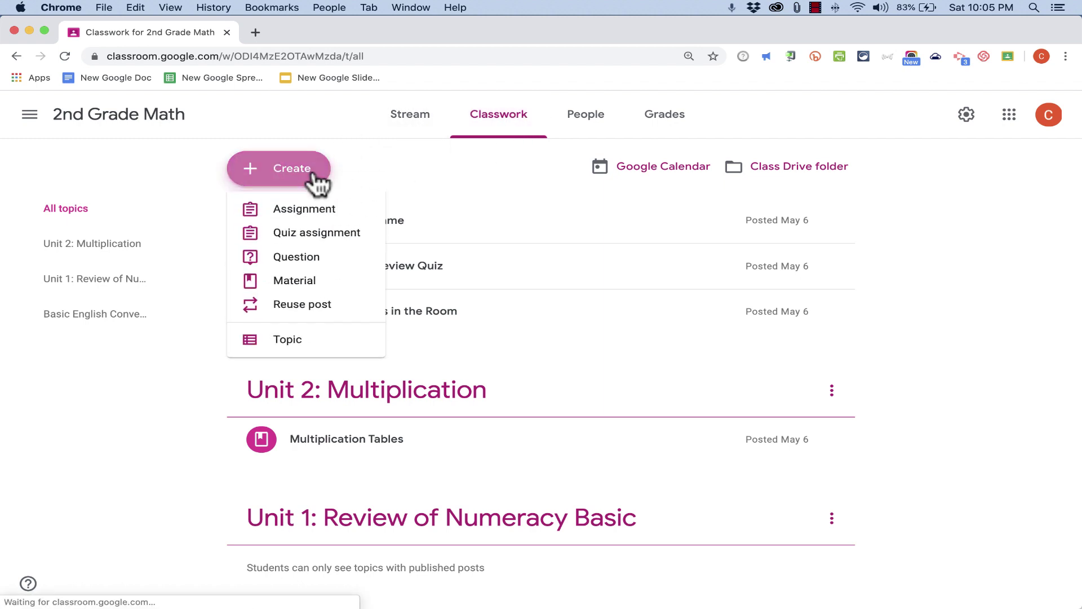
click(334, 209)
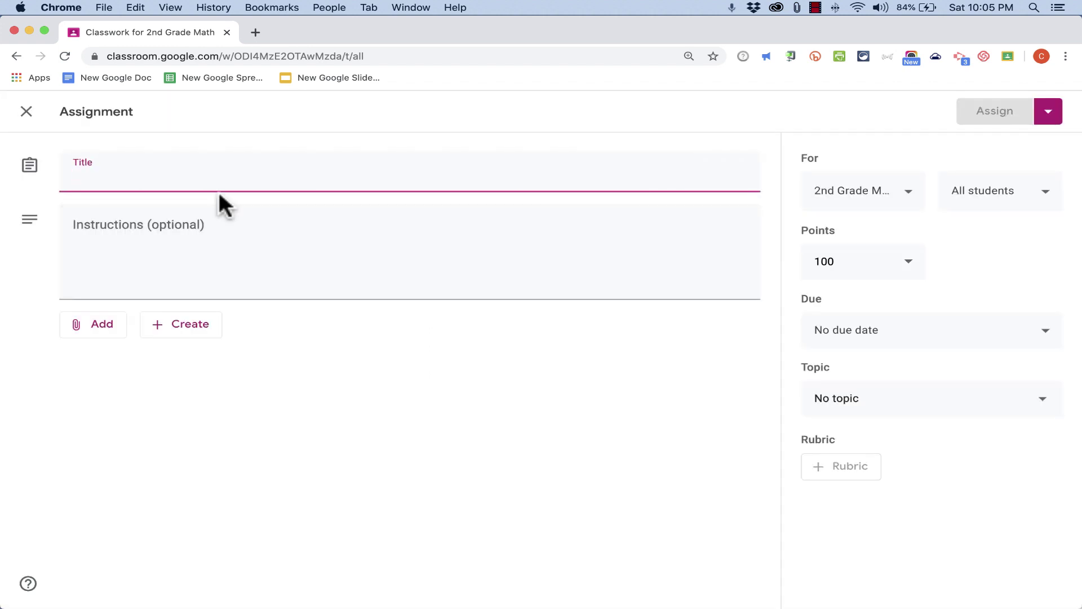
text(Identifying Parallel Lines)
- Write instructions: circle all examples of shapes that have at least two parallel lines
click(194, 258)
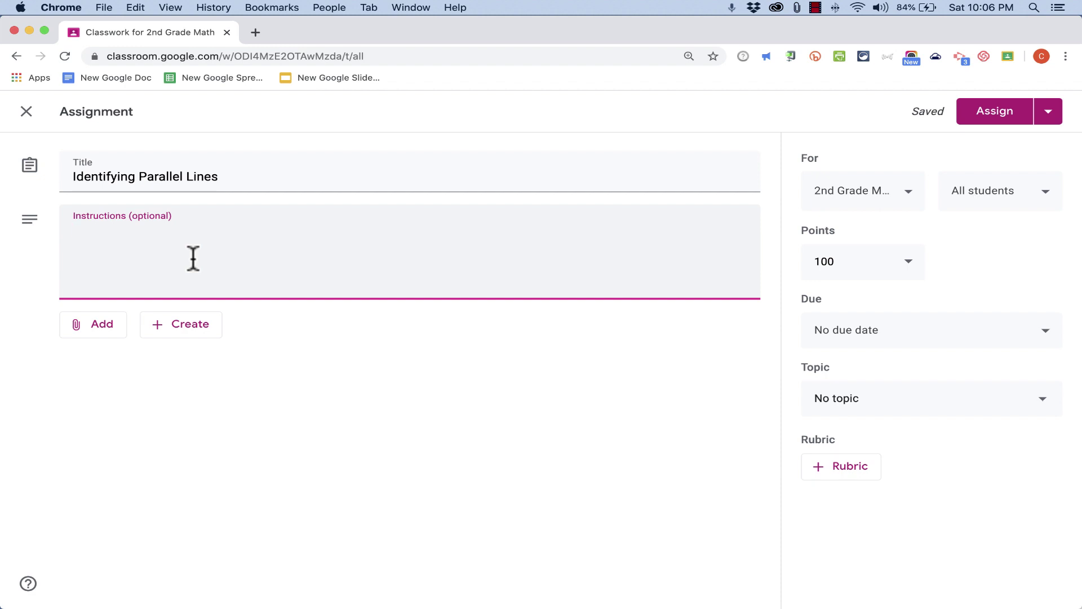
text(In the following drawing, circle all)
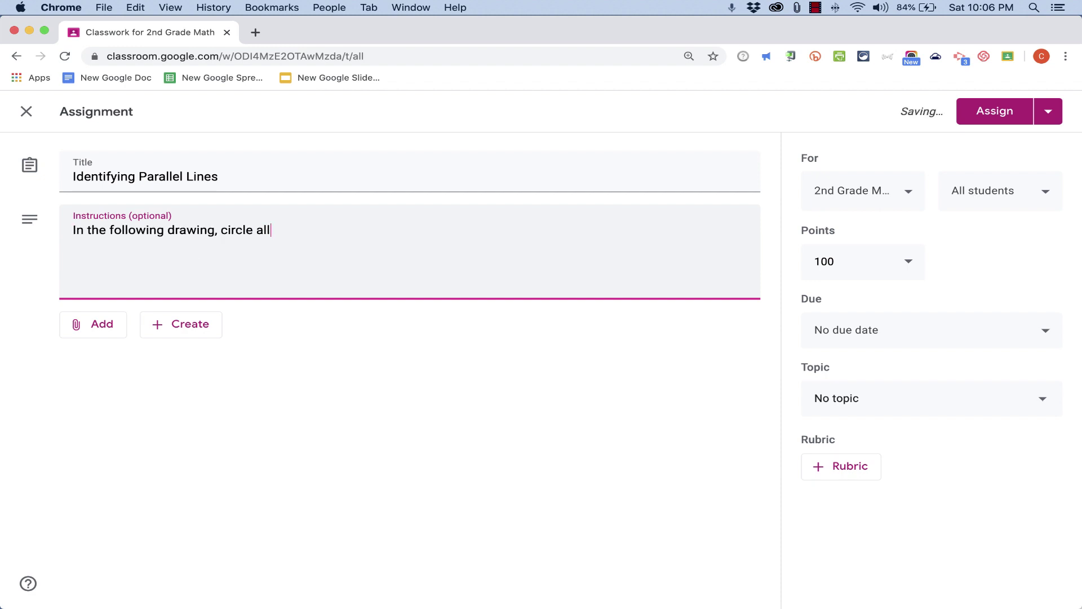
text(examples of shapes that have)
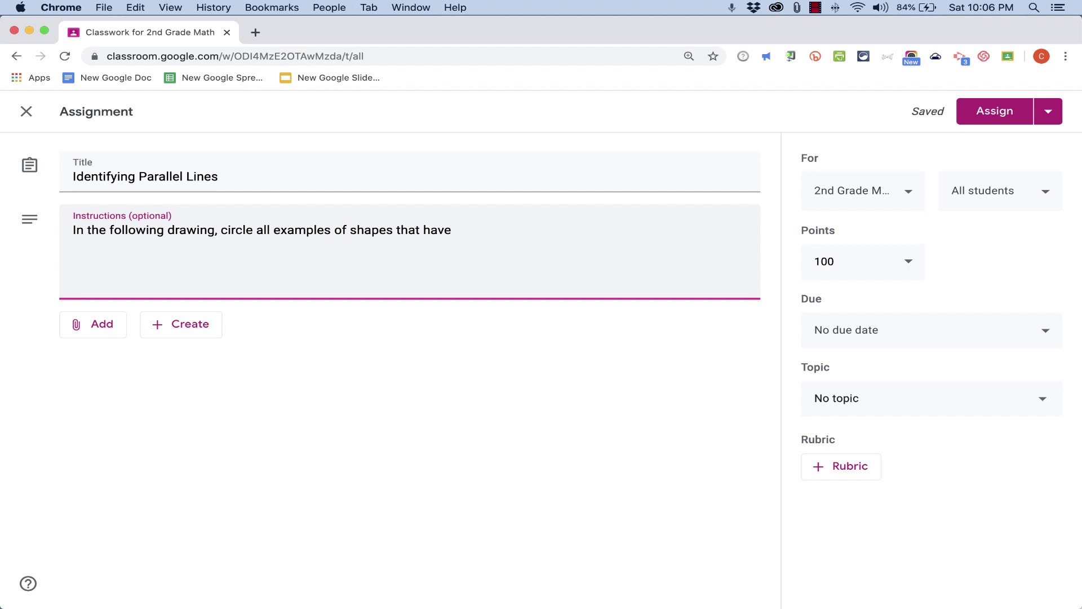
text( at least two parallel lines.)
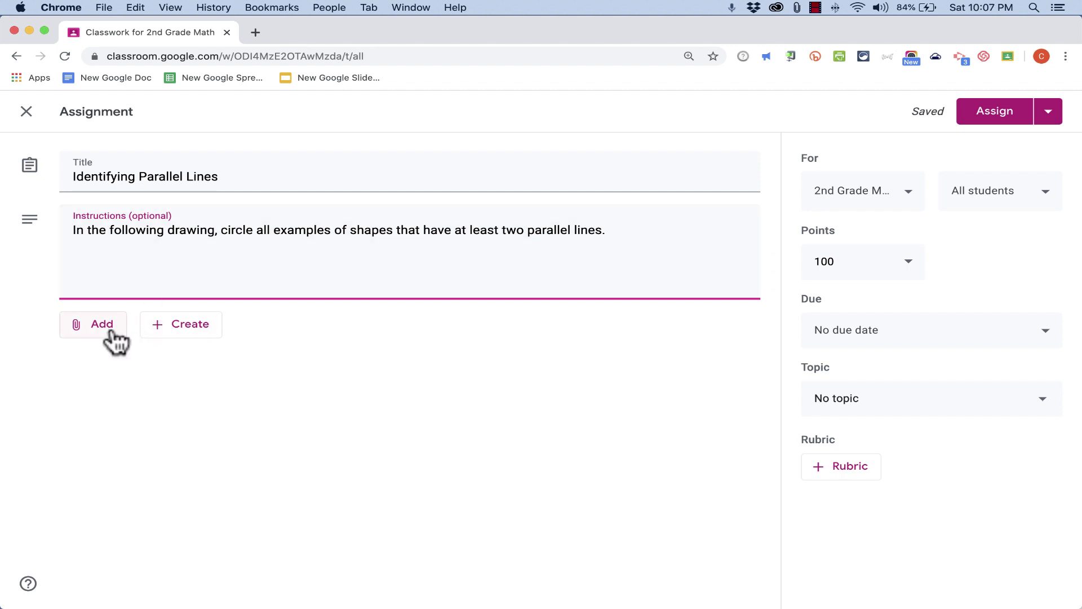
- Create a new blank Google Drawing attached to the assignment
click(201, 331)
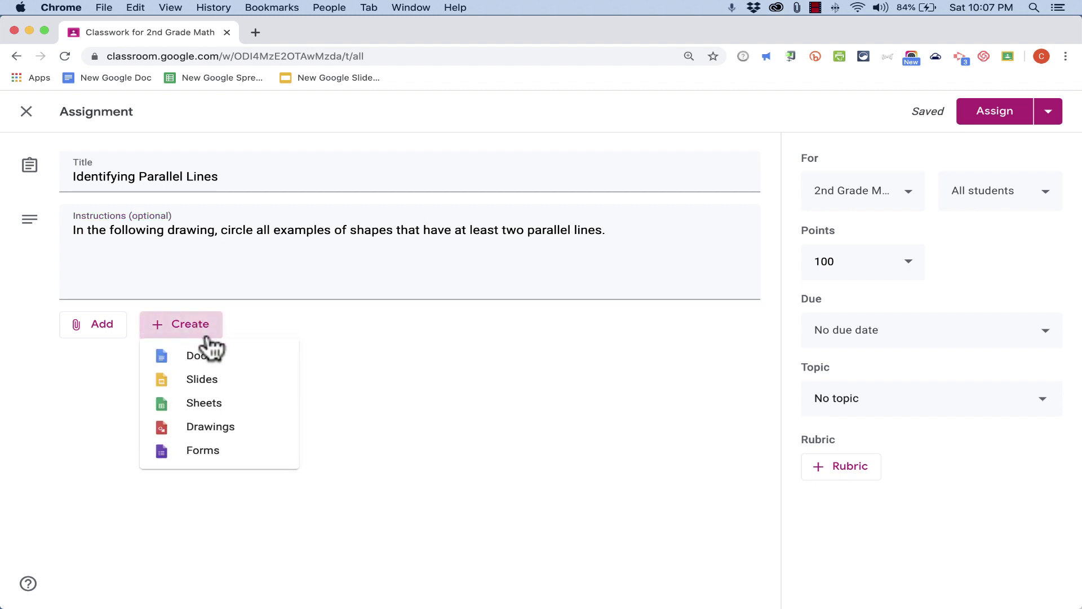
click(230, 430)
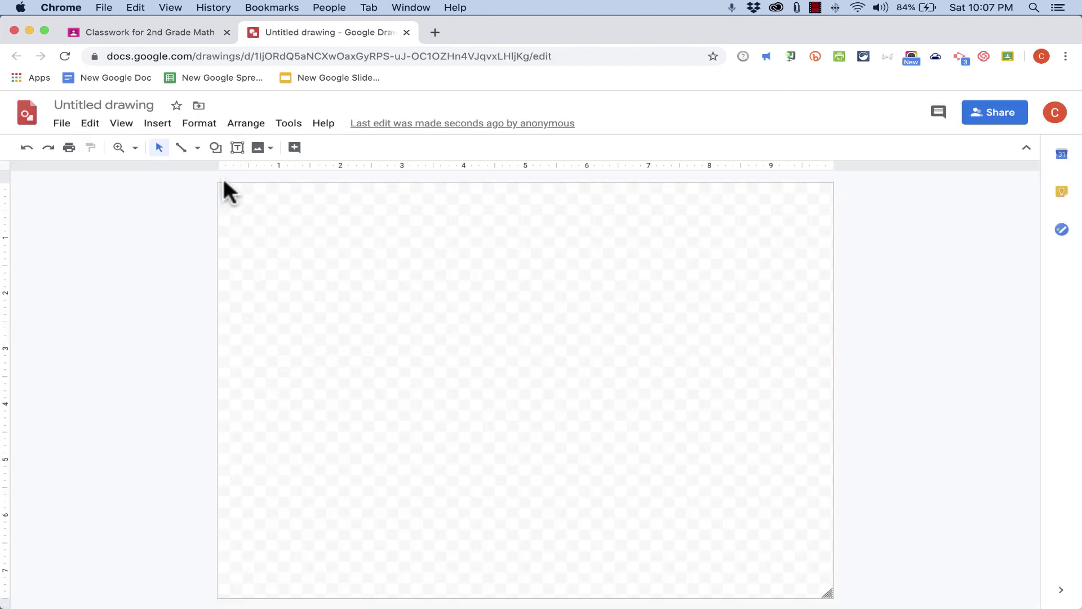
- Rename the drawing to 'Parallel lines'
double_click(102, 104)
text(Parallel lines)
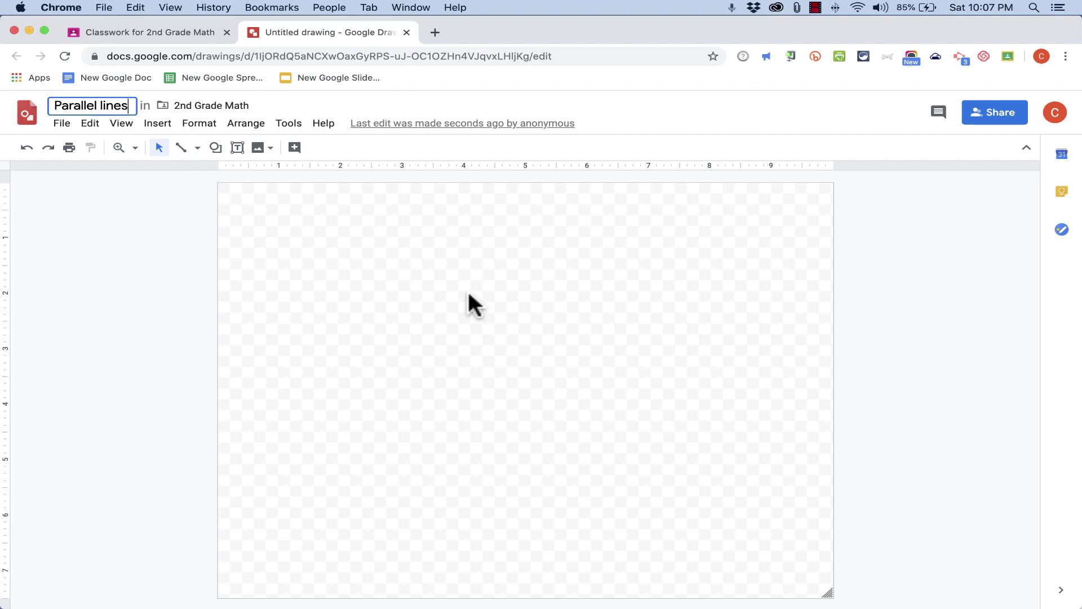
click(450, 287)
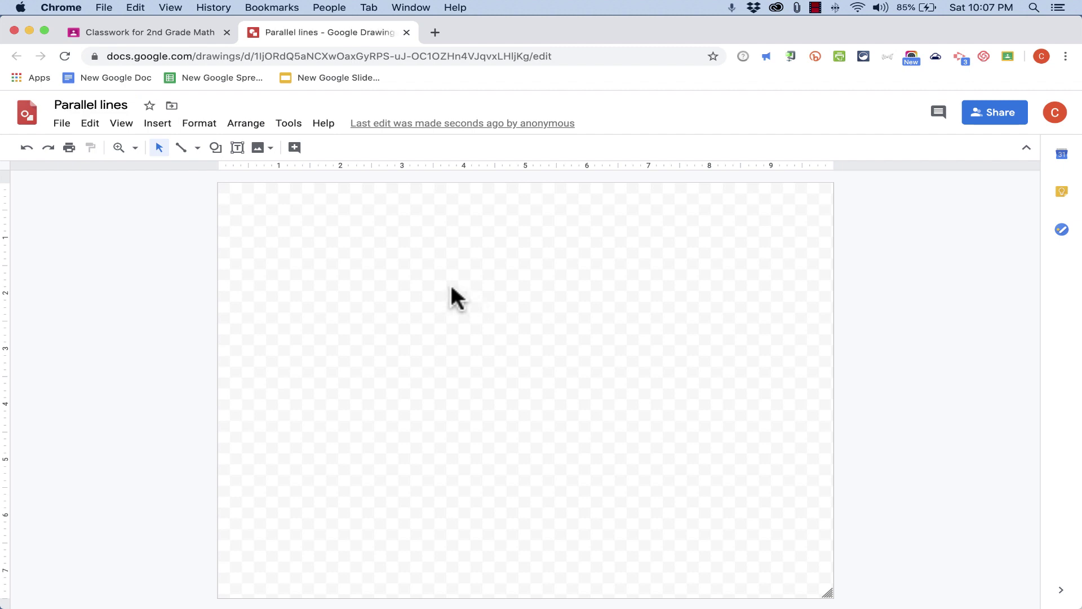
- Set the canvas background to bright green
right_click(417, 275)
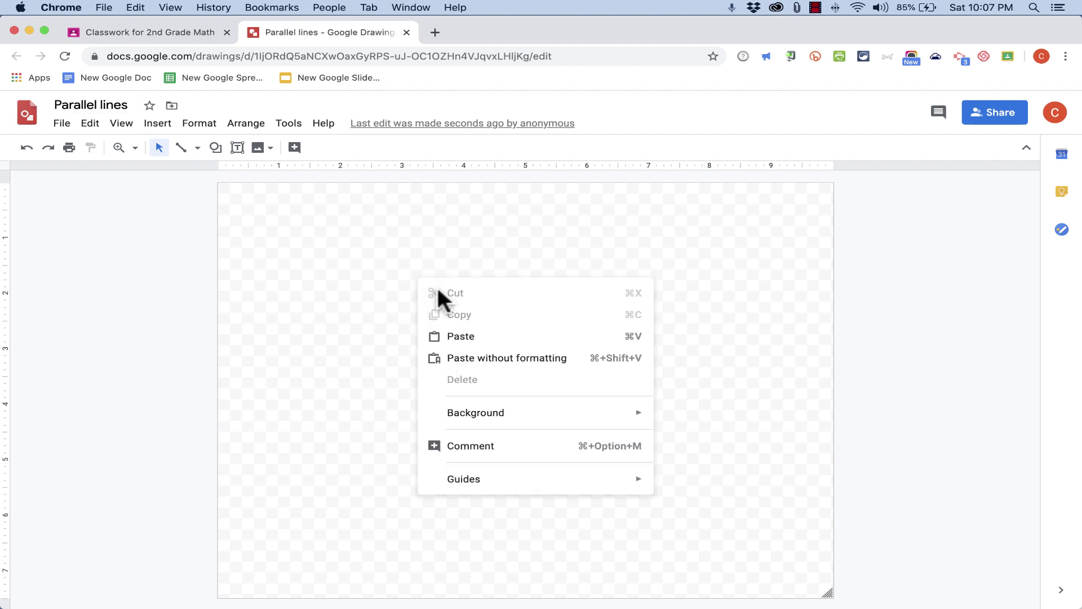
mouse_move(497, 422)
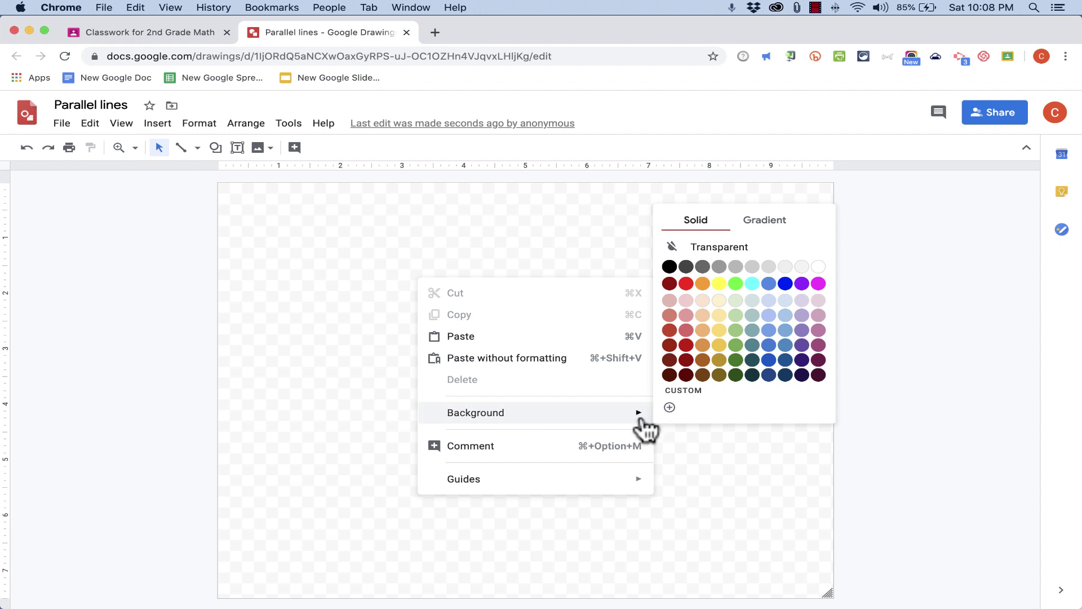
click(735, 282)
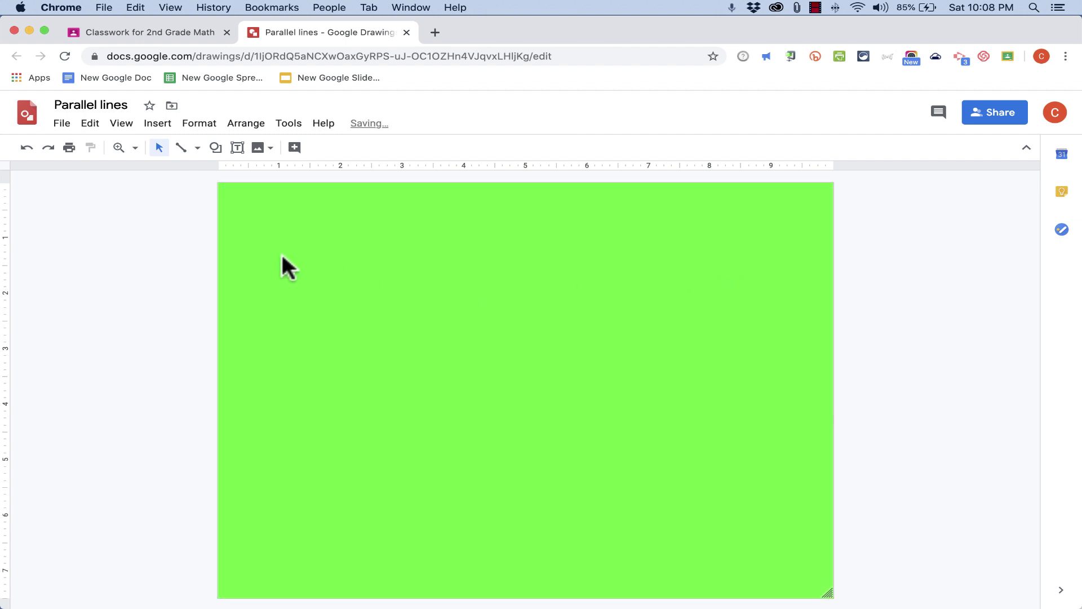
- Draw a right triangle near the top centre with a 12px outline
click(158, 123)
mouse_move(196, 191)
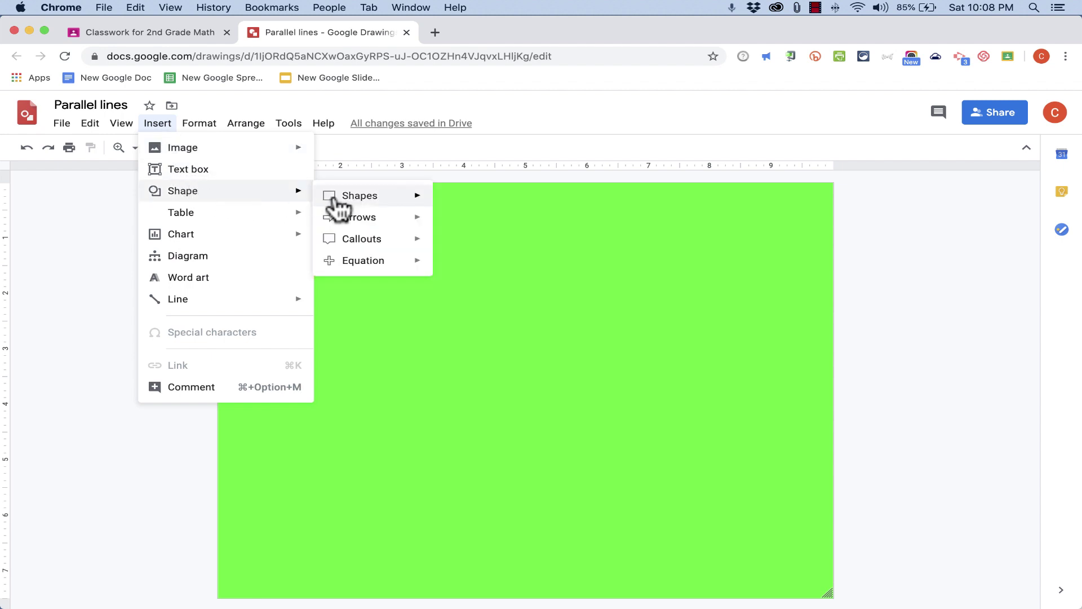
mouse_move(356, 213)
click(483, 237)
drag(453, 238, 559, 315)
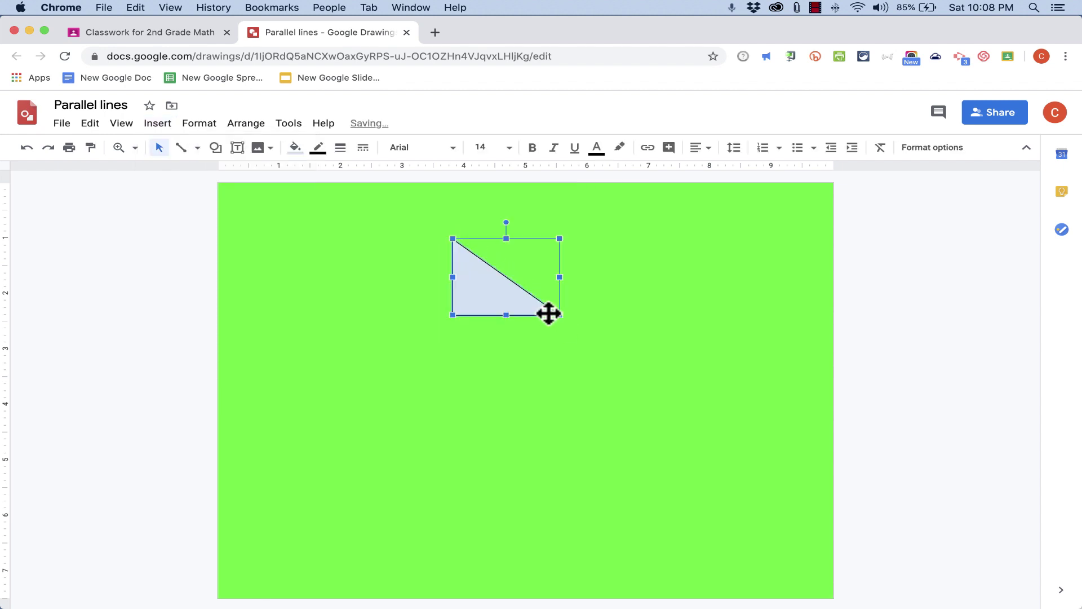
click(341, 149)
click(371, 279)
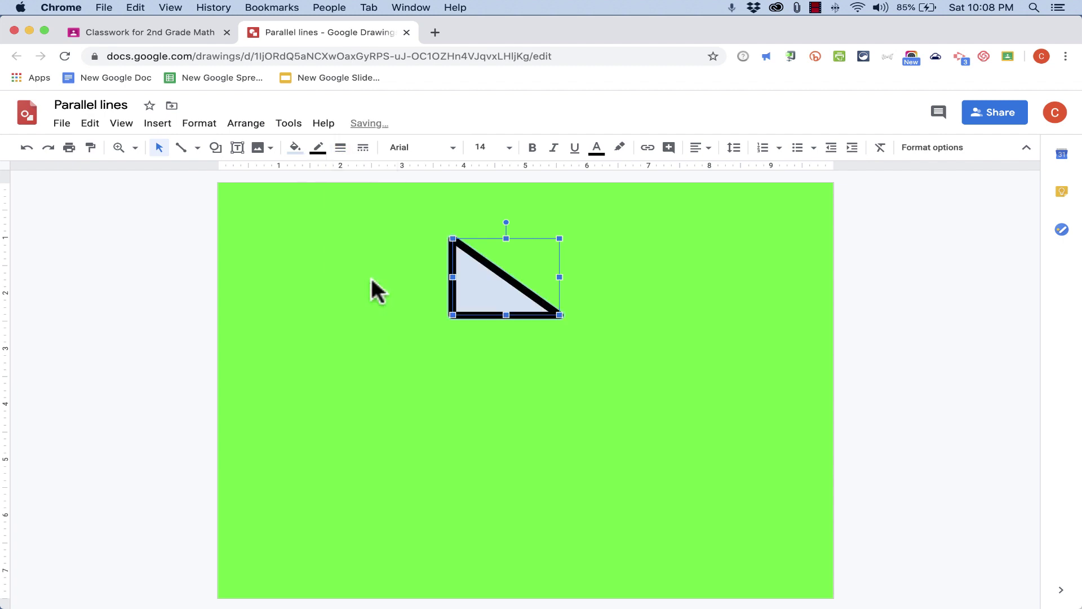
click(378, 298)
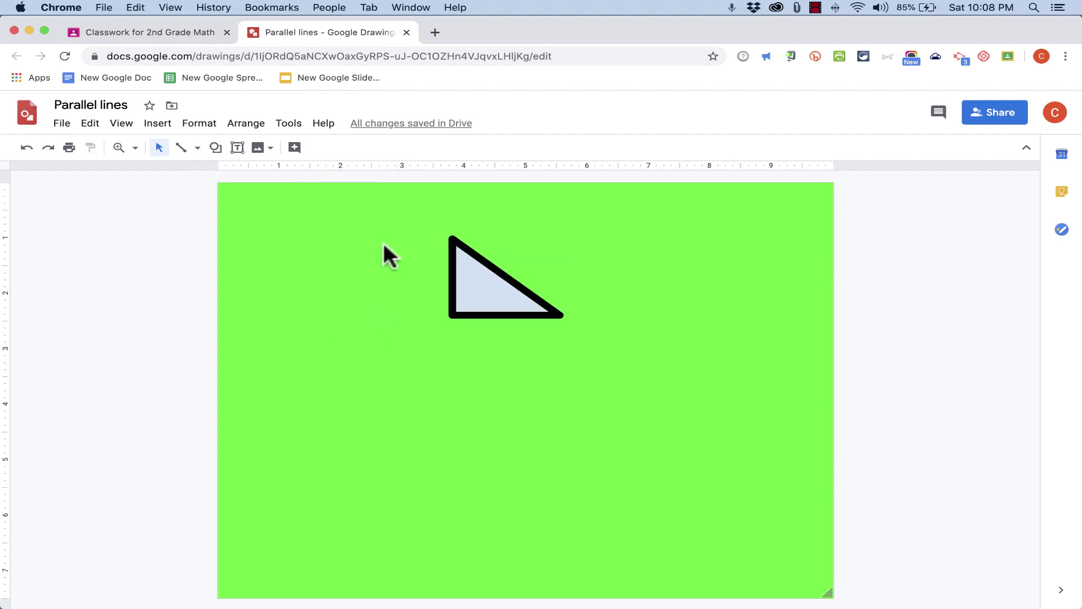
click(486, 288)
click(336, 249)
- Draw an oval on the left side of the canvas
click(157, 123)
mouse_move(192, 151)
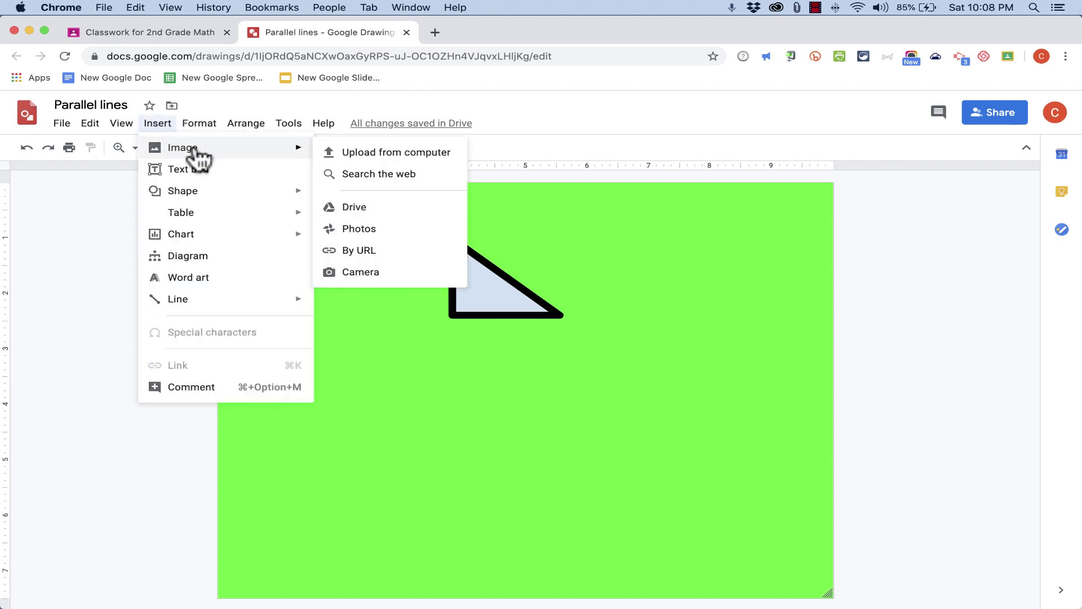
mouse_move(273, 199)
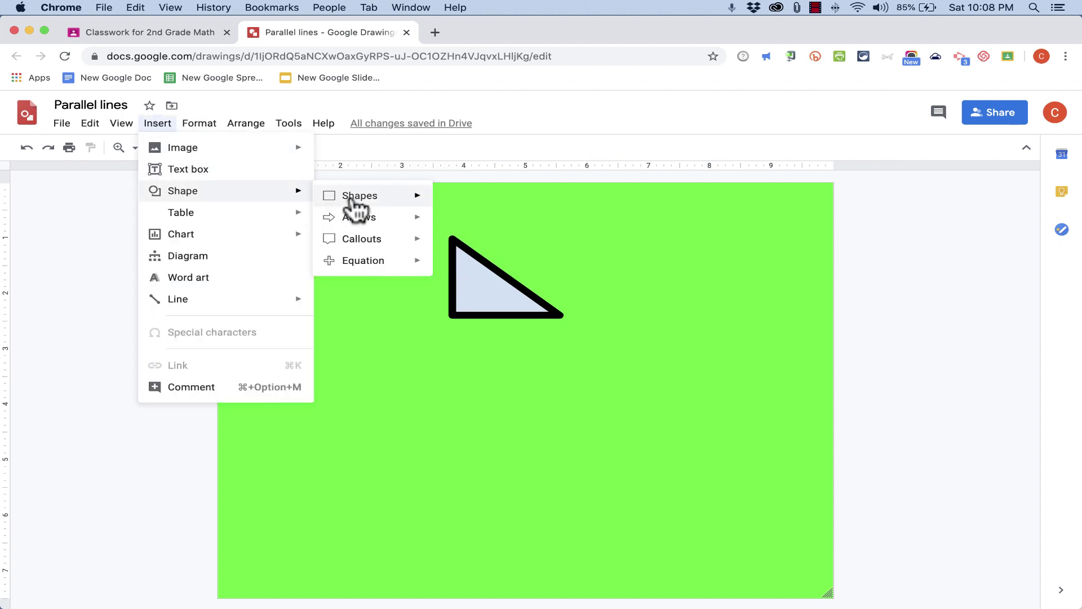
mouse_move(351, 204)
click(445, 225)
drag(275, 295, 394, 390)
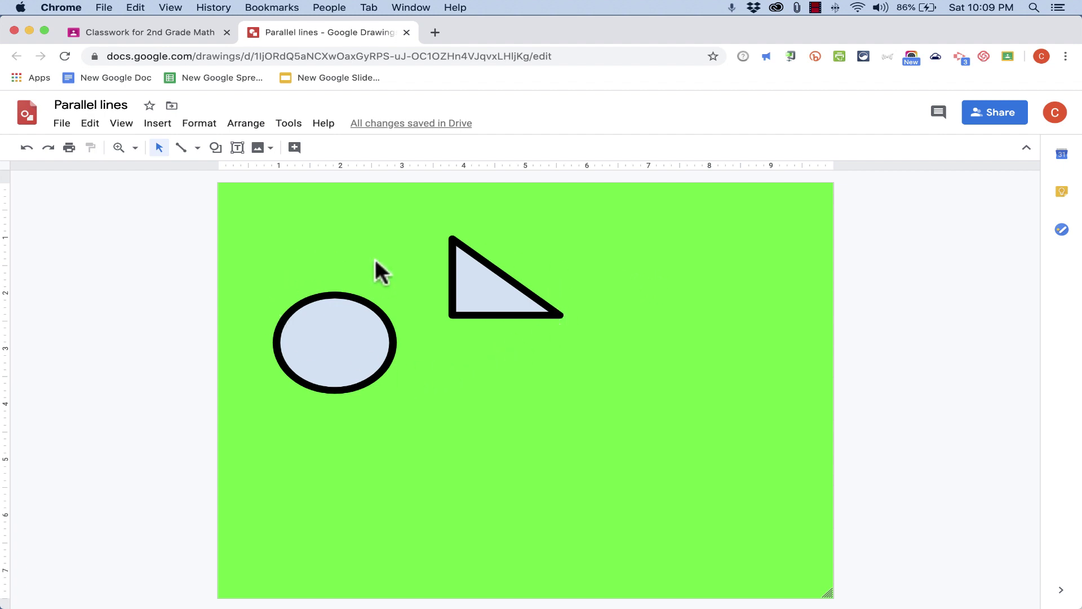
- Draw a parallelogram below the triangle with a 12px outline
click(158, 123)
mouse_move(336, 203)
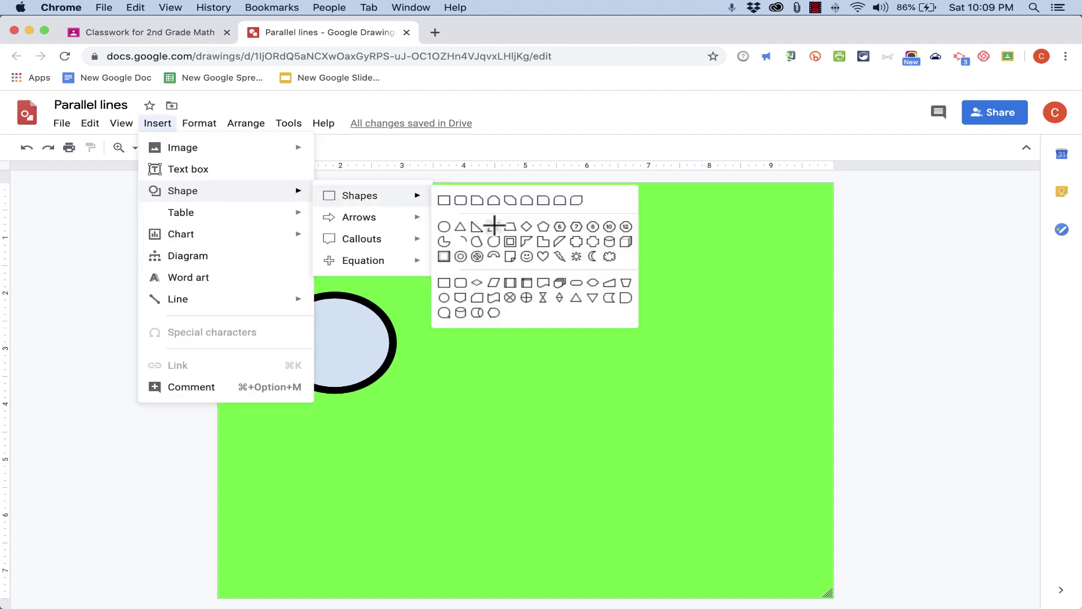
click(493, 224)
drag(497, 363, 603, 469)
click(345, 146)
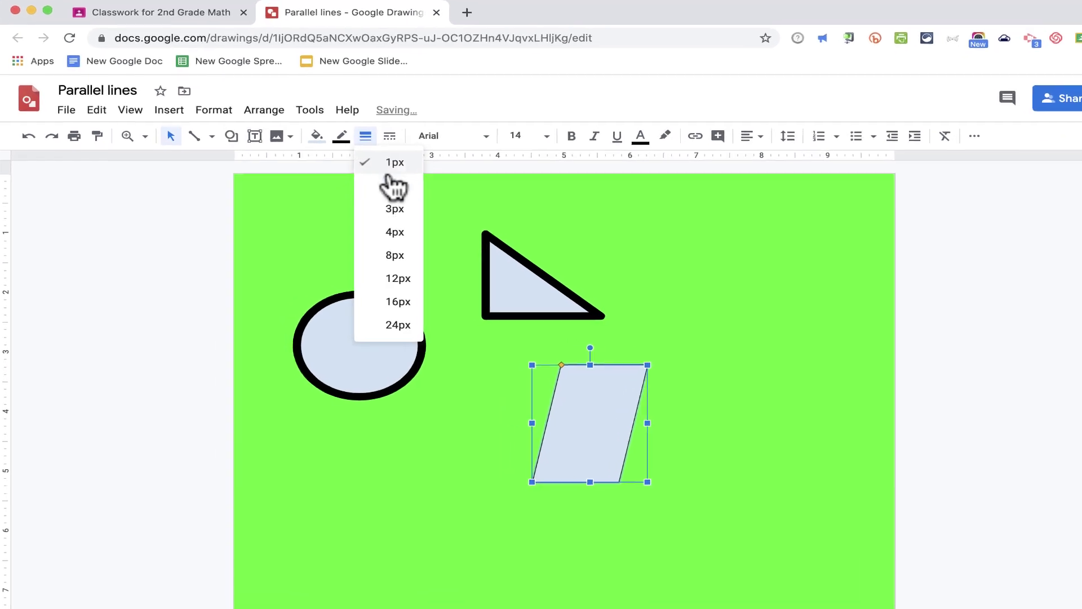
click(439, 276)
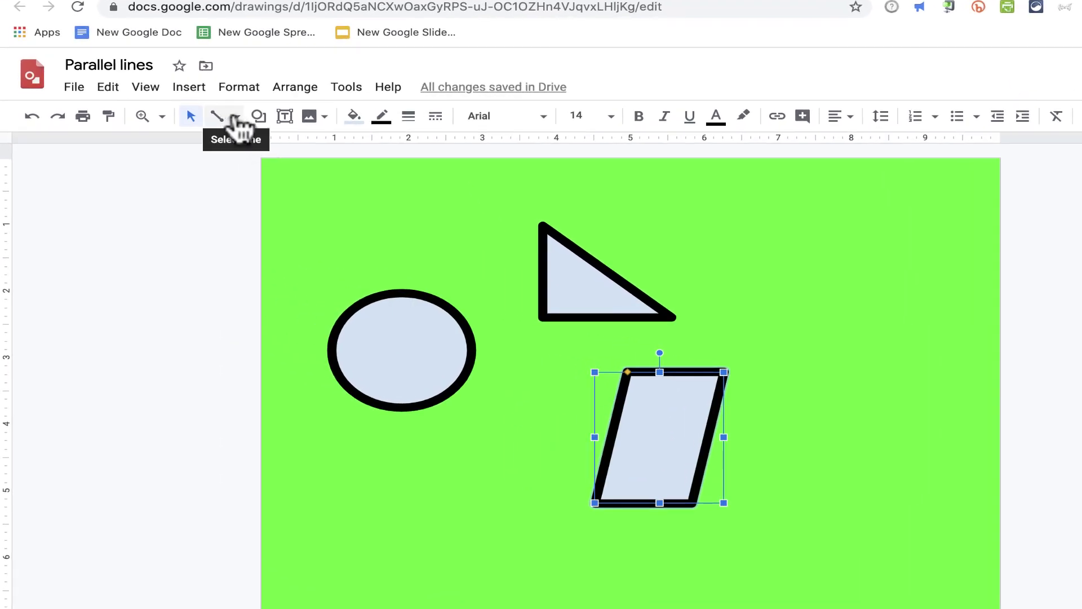
click(231, 120)
click(264, 301)
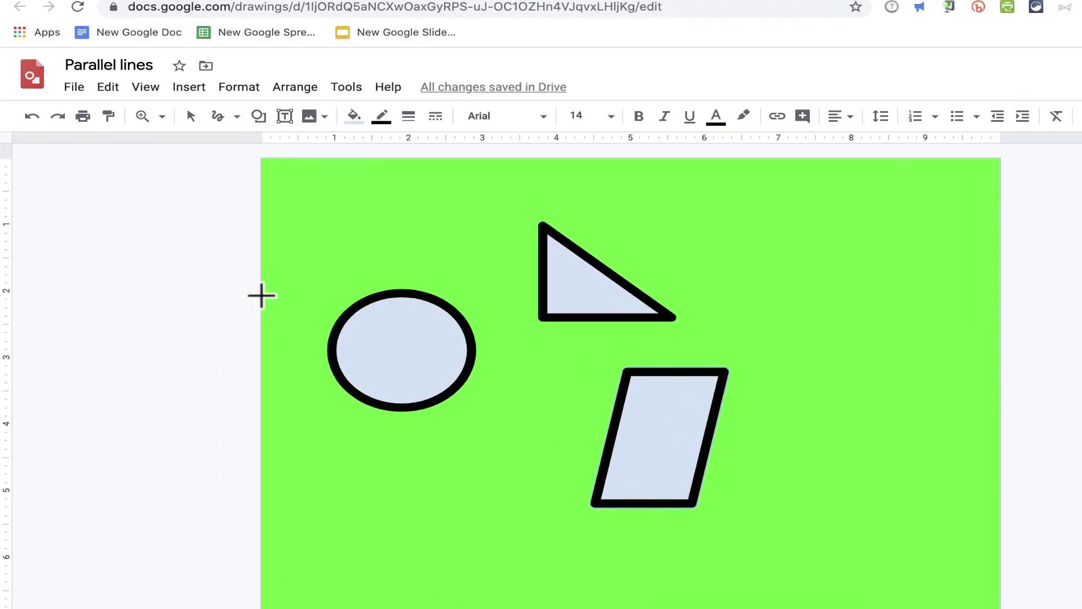
mouse_move(732, 346)
mouse_down()
mouse_move(640, 333)
mouse_move(502, 475)
mouse_move(717, 471)
mouse_move(748, 371)
mouse_move(849, 353)
mouse_up()
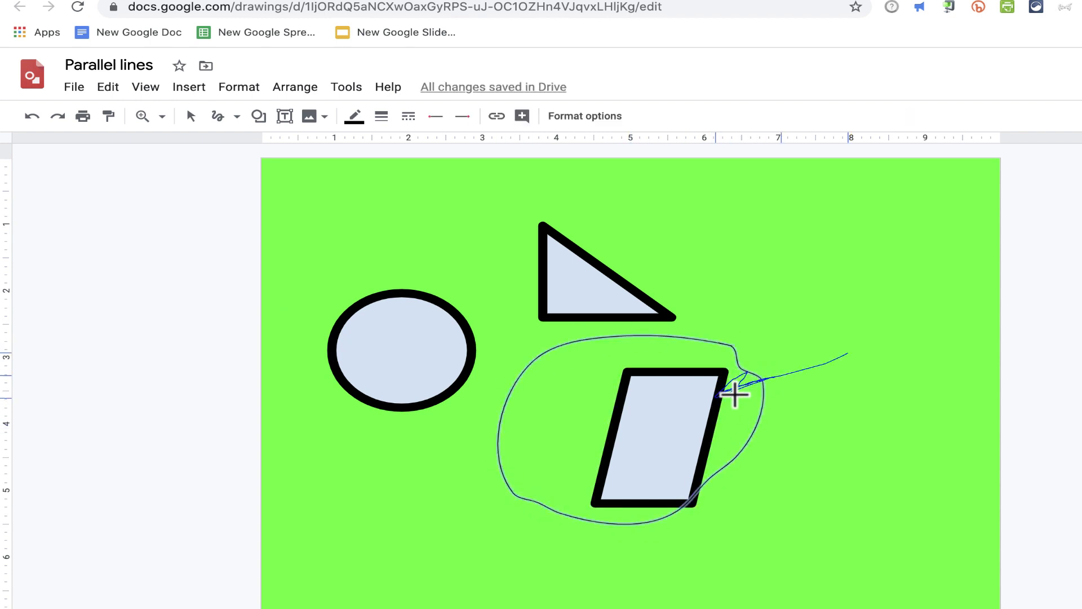
drag(749, 383, 751, 381)
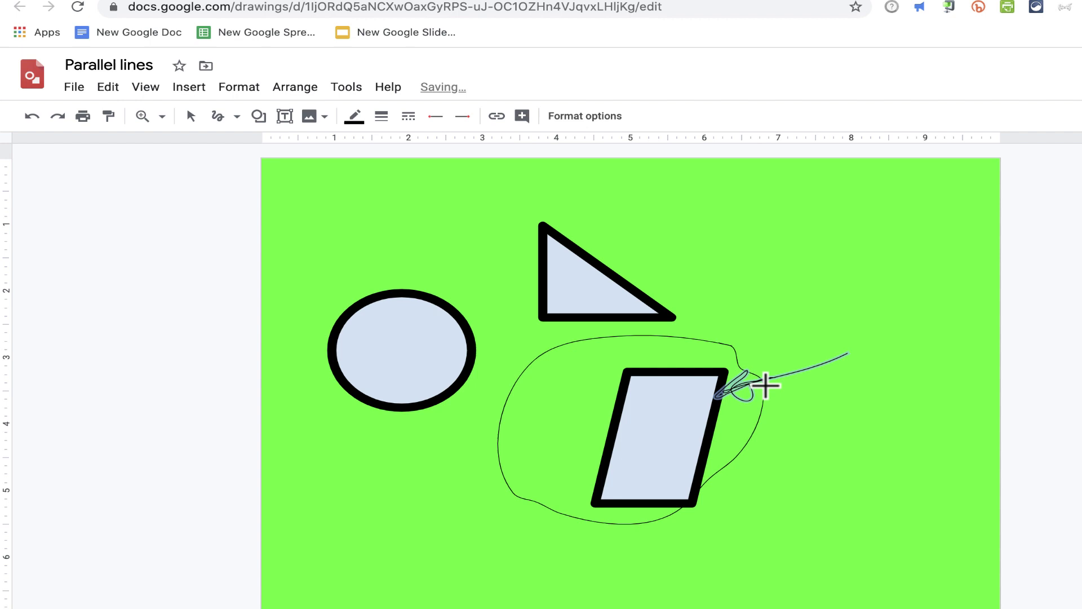
key(ctrl+z)
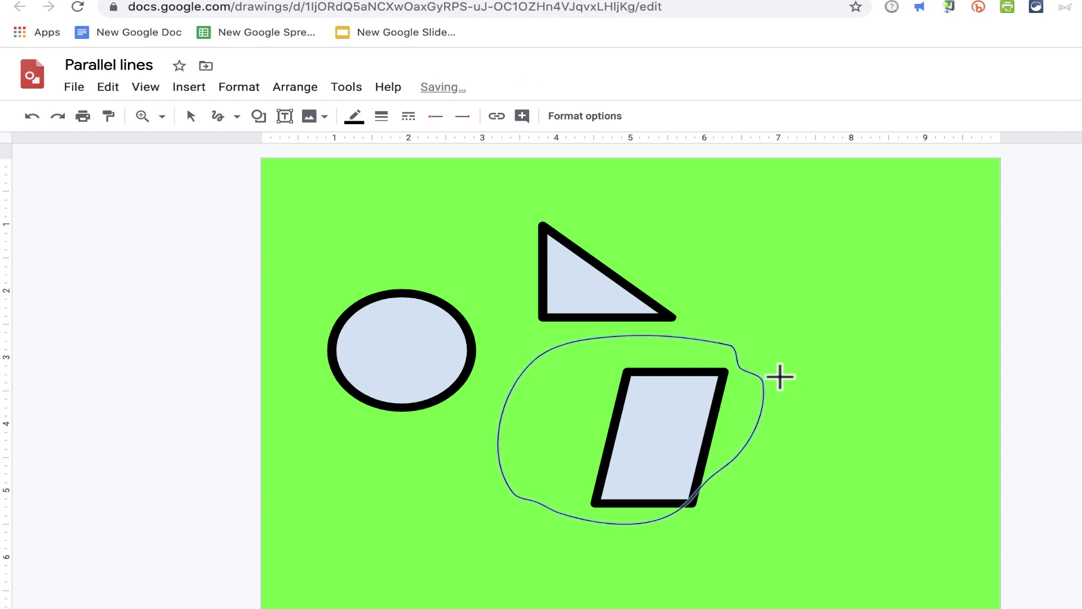
key(ctrl+z)
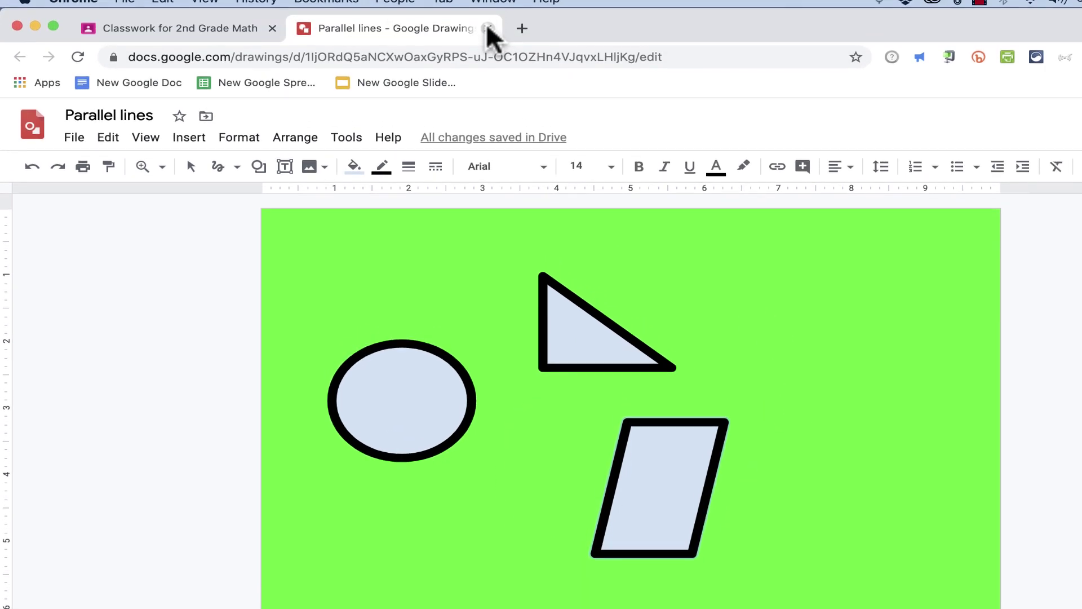
- Close the Parallel lines drawing and reopen the draft assignment for editing
click(488, 28)
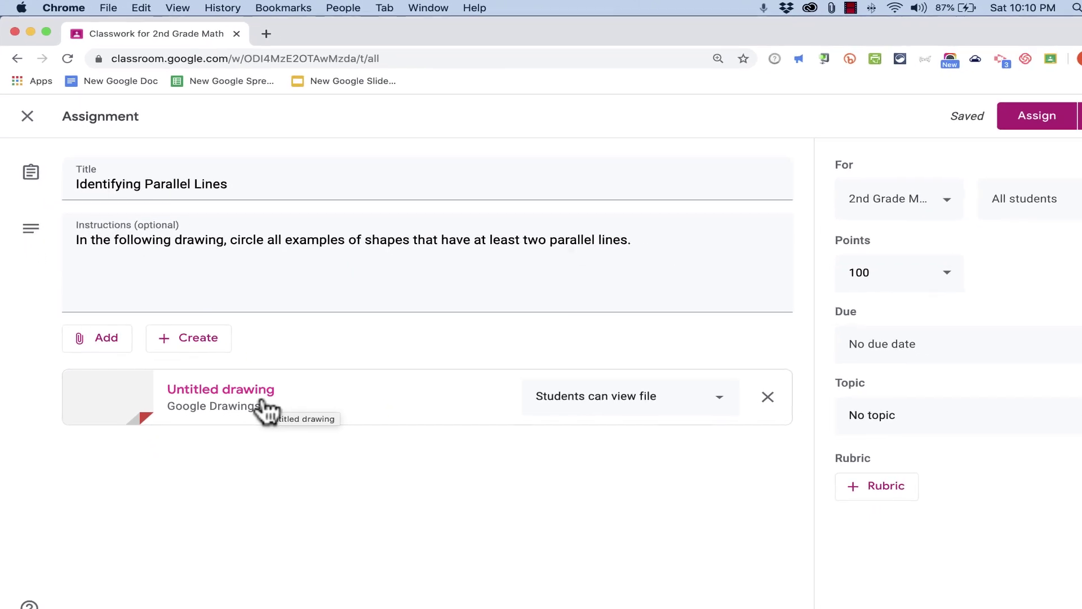
click(26, 111)
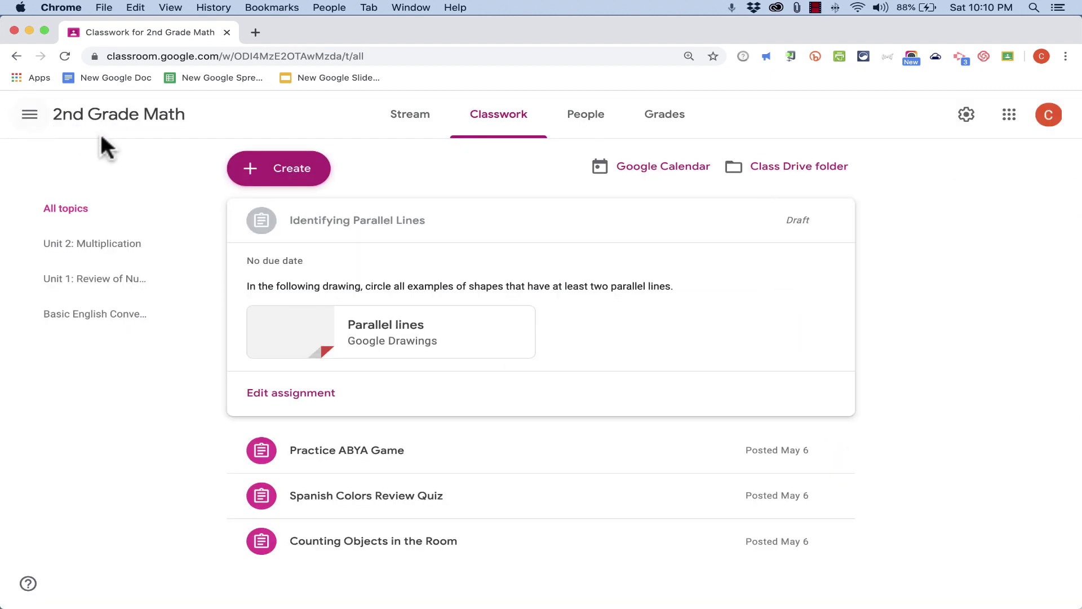
click(314, 401)
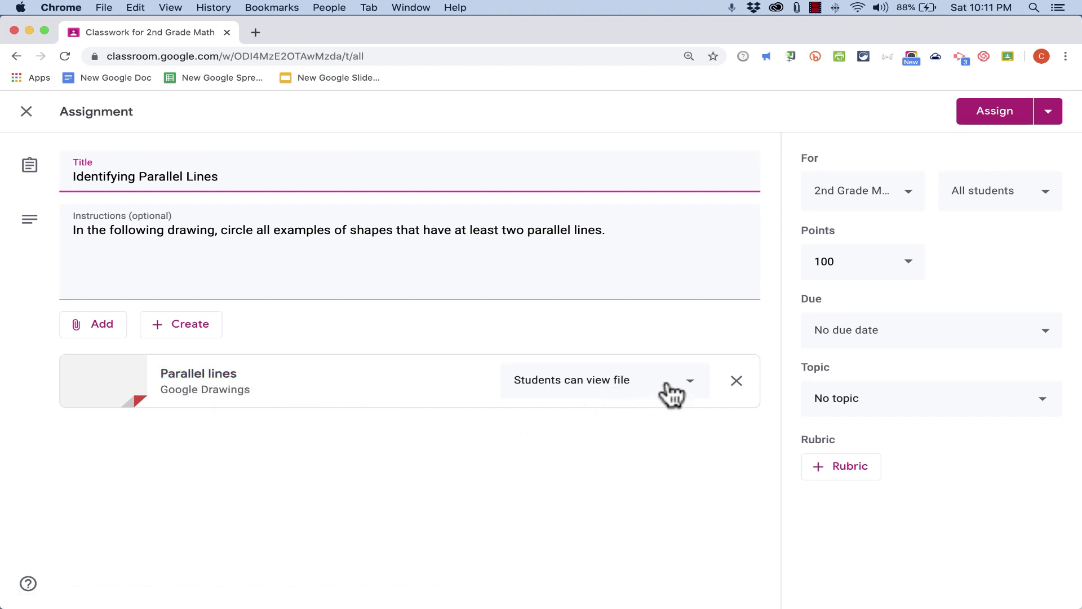
- Set the Parallel lines attachment to 'Make a copy for each student'
click(641, 385)
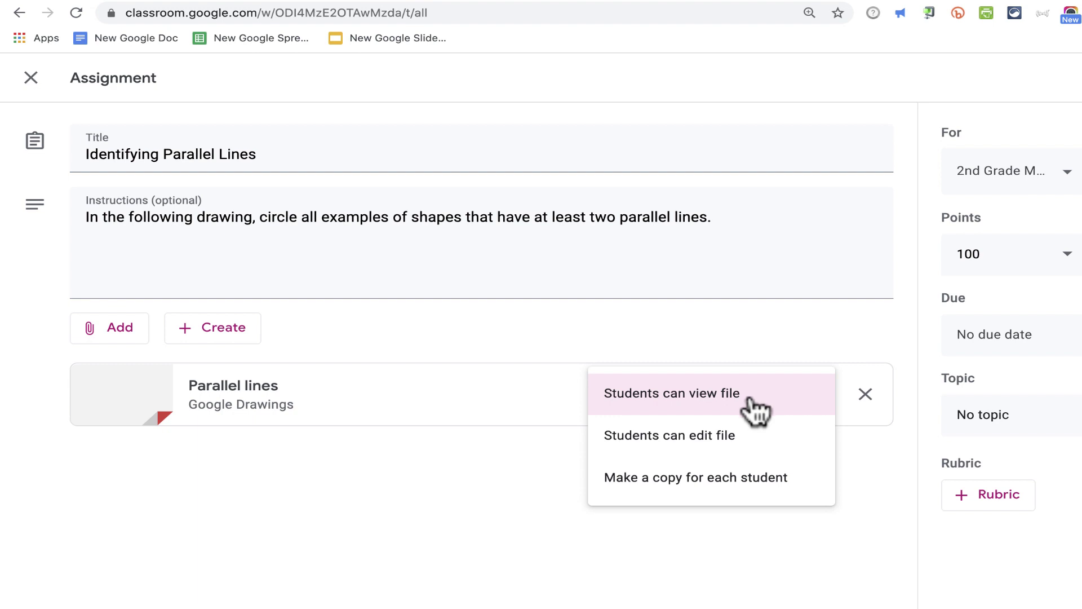
click(759, 434)
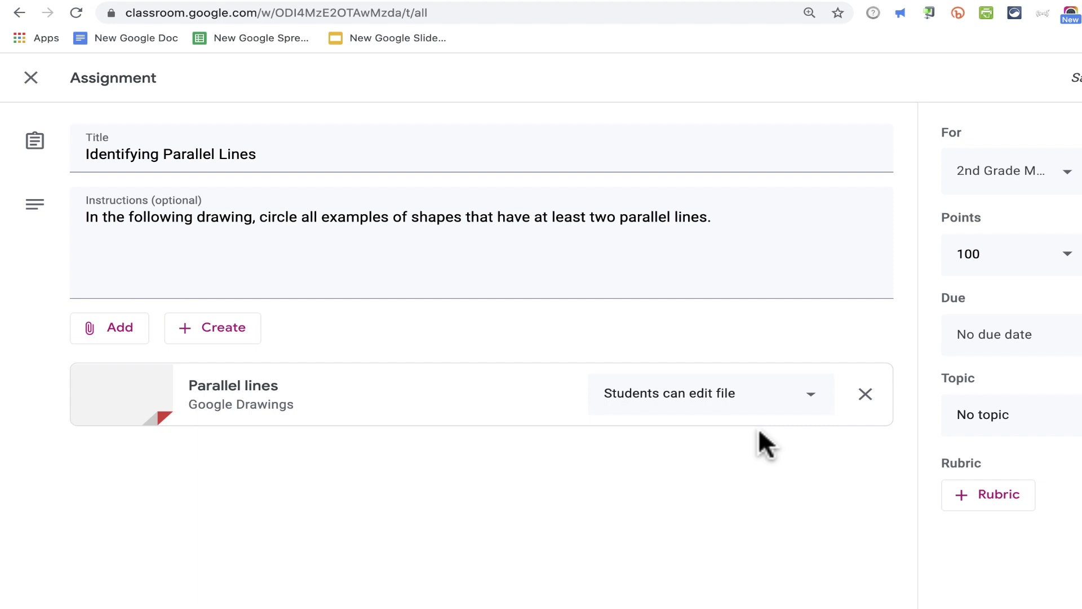
click(778, 393)
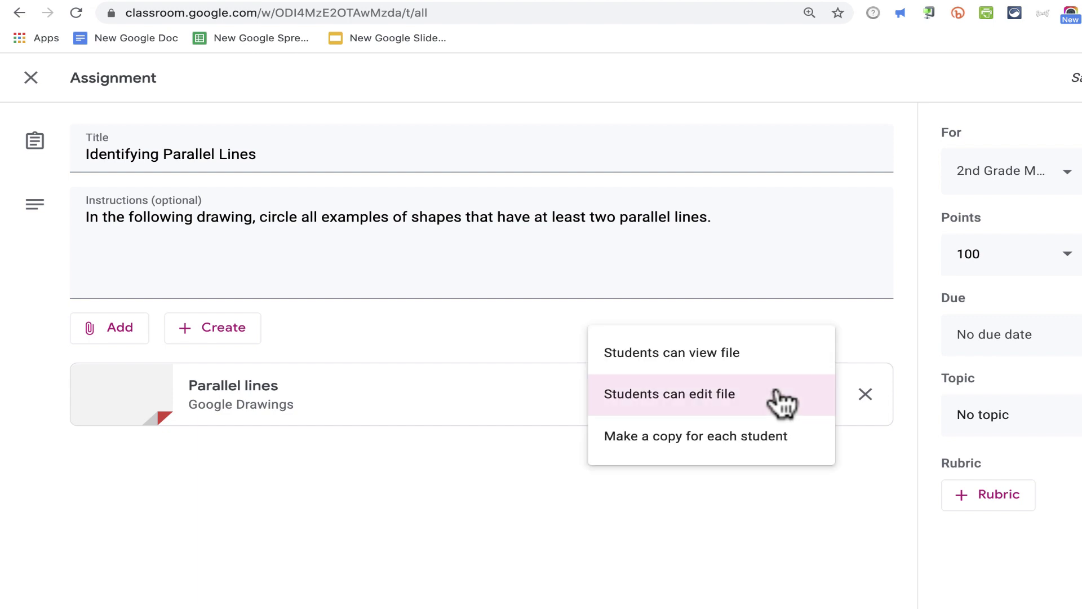
click(727, 445)
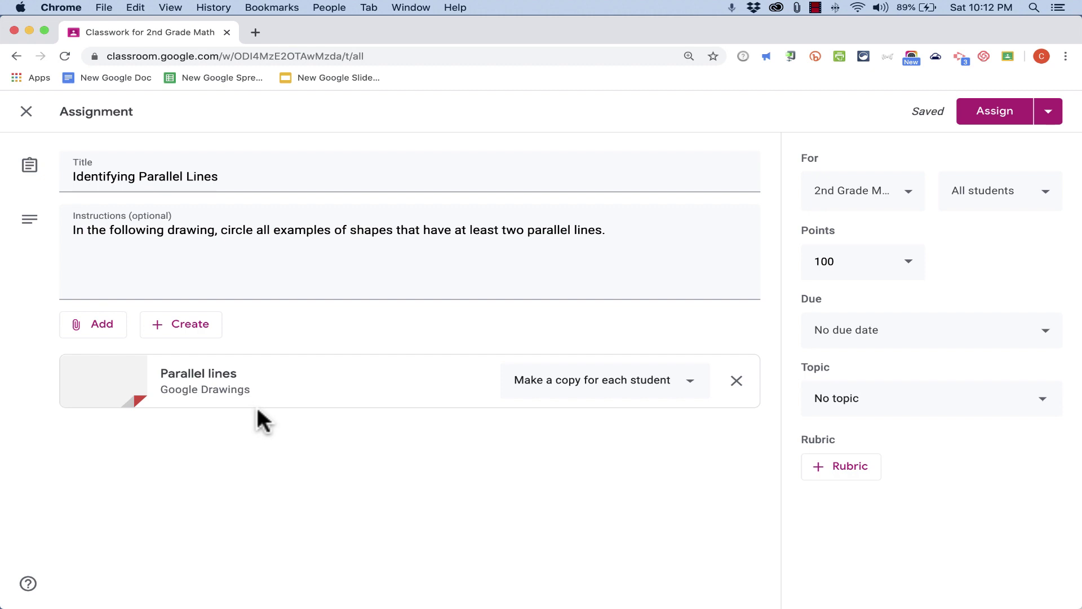
- Remove the Parallel lines attachment and add the Identifying Parallel Lines drawing from Drive
click(737, 381)
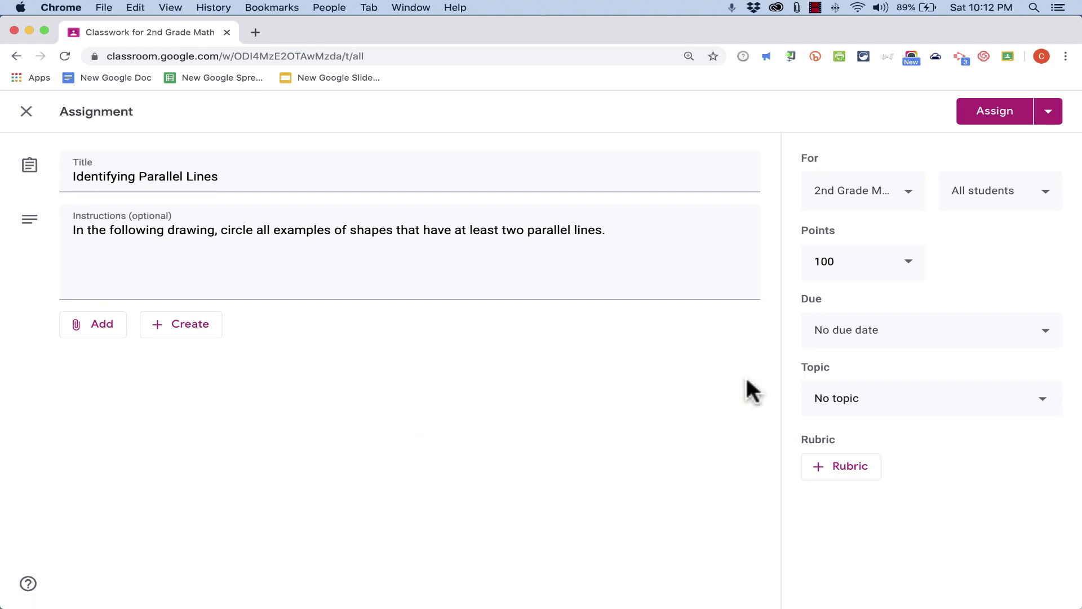
click(96, 327)
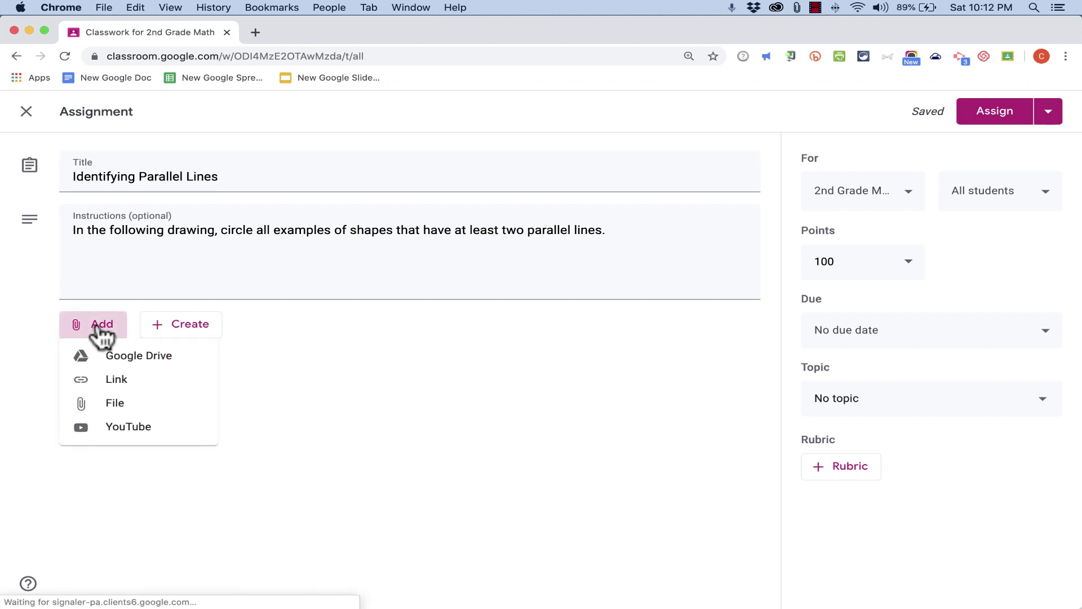
click(123, 354)
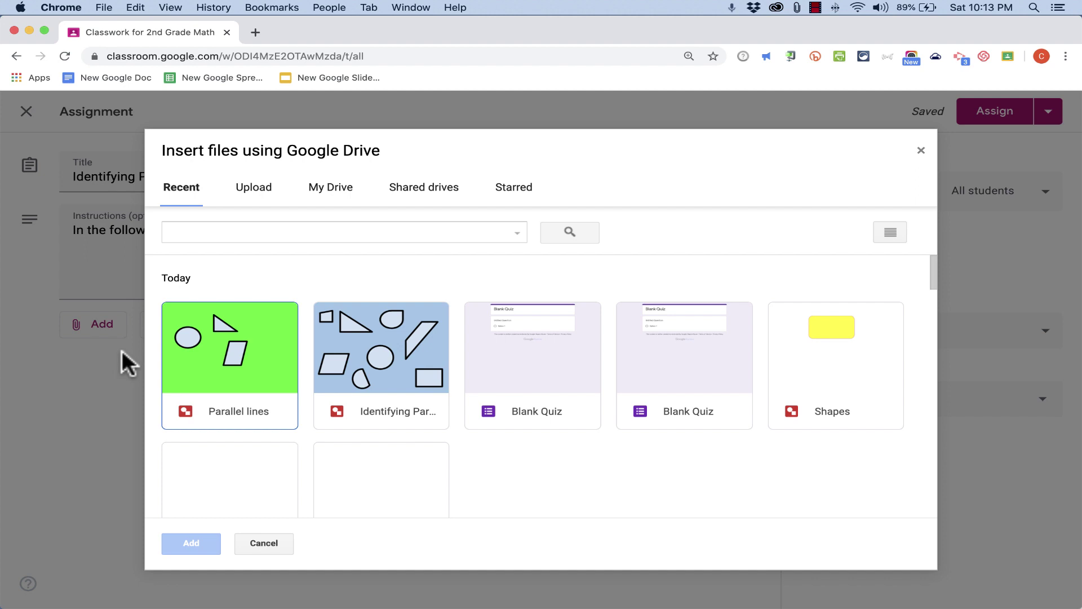
click(377, 361)
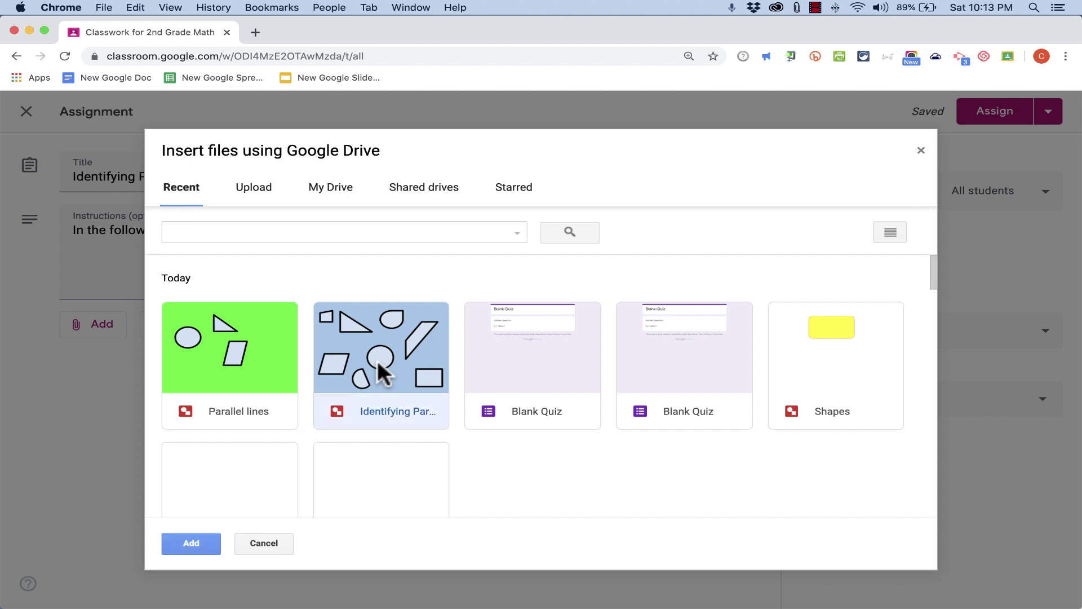
click(200, 542)
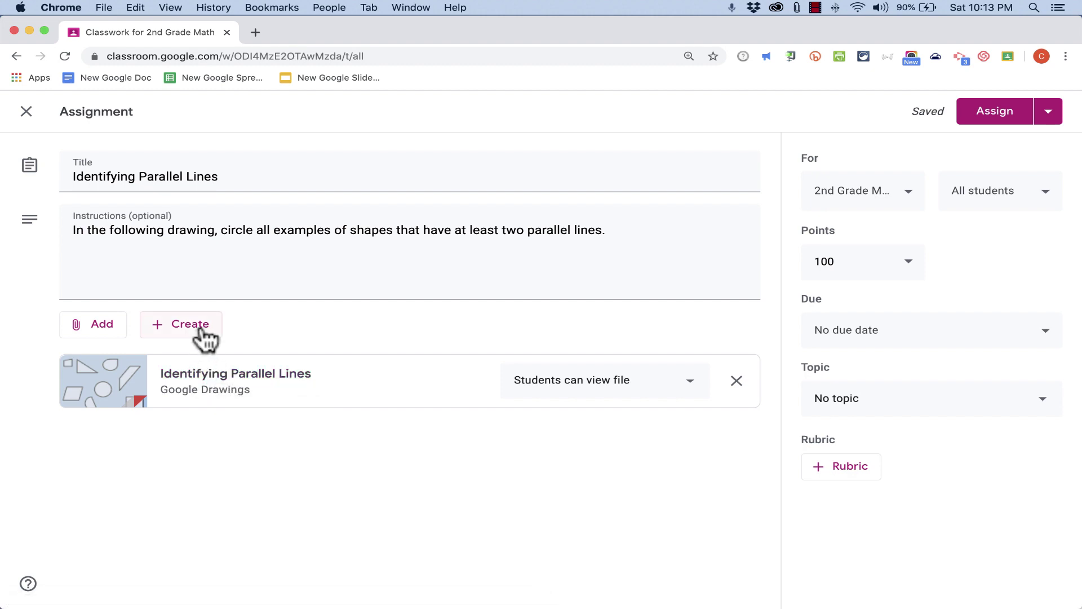
- Give each student a copy of the drawing, keeping the 2nd Grade Math class
click(631, 394)
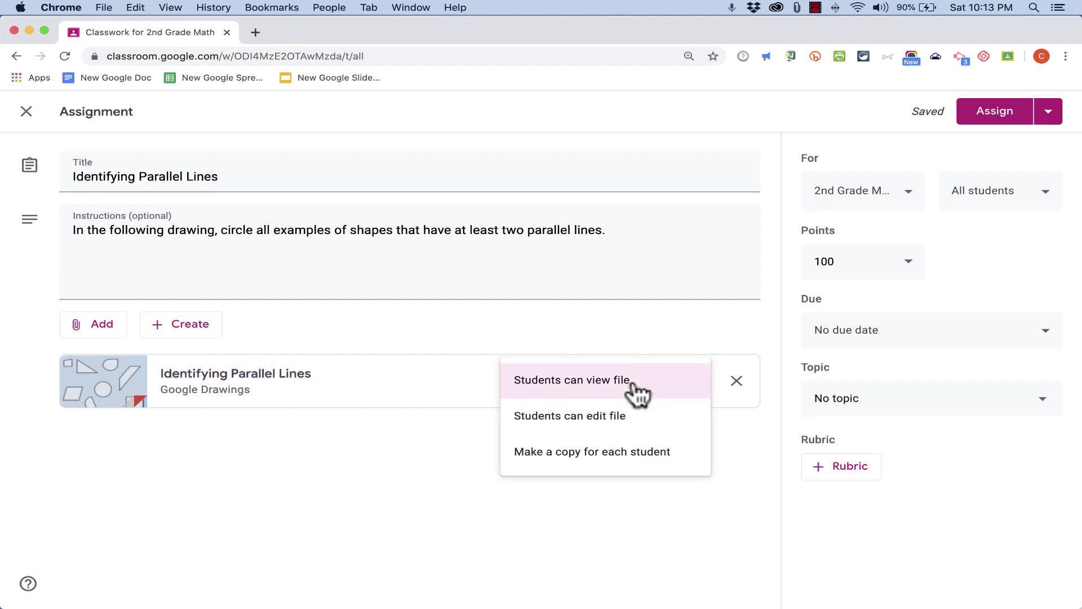
click(657, 456)
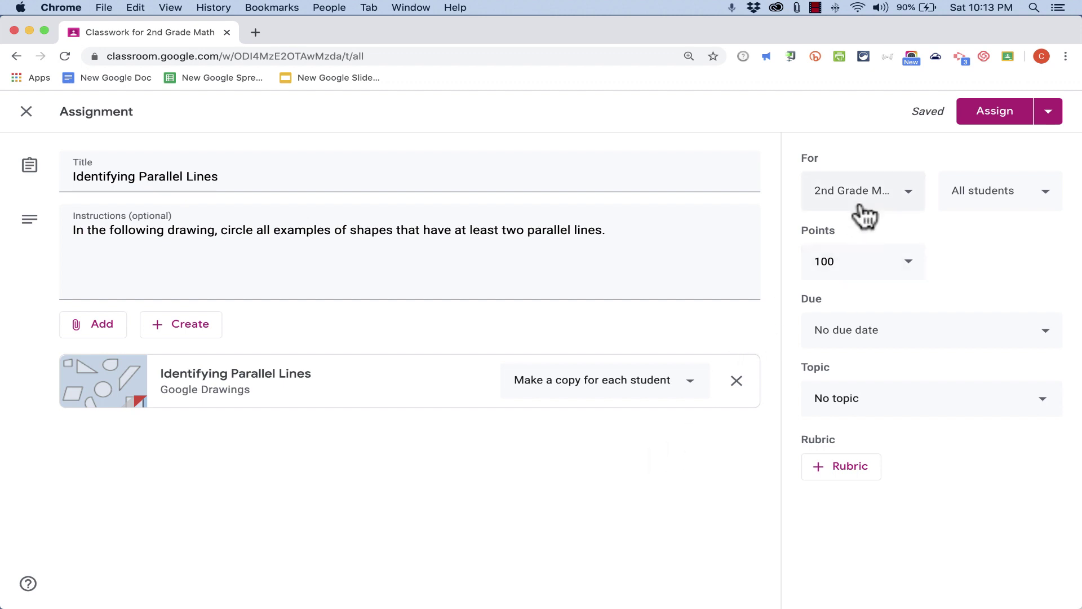
click(907, 198)
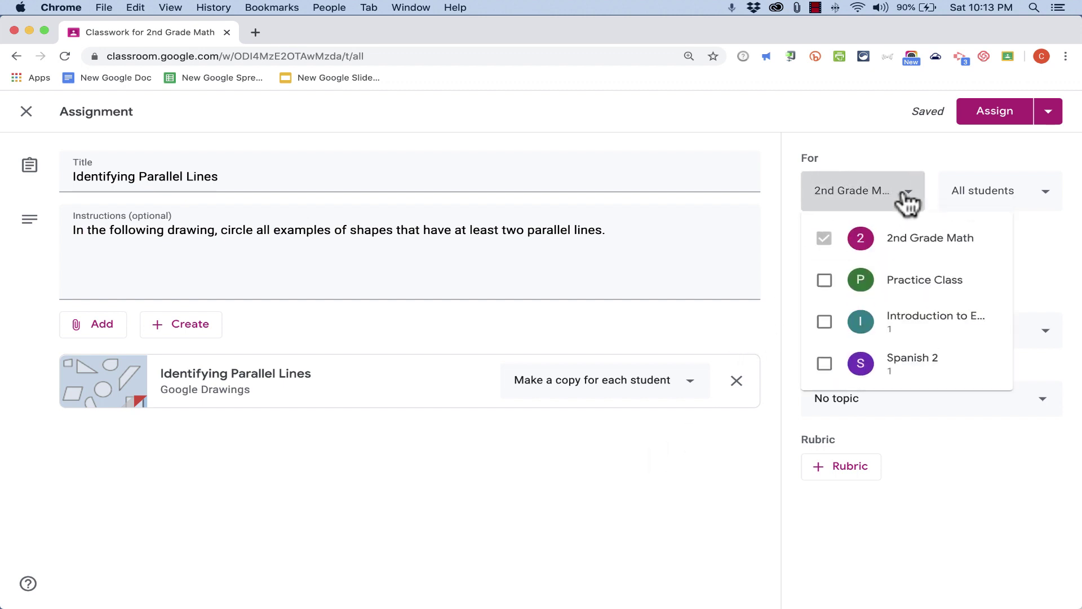
click(895, 151)
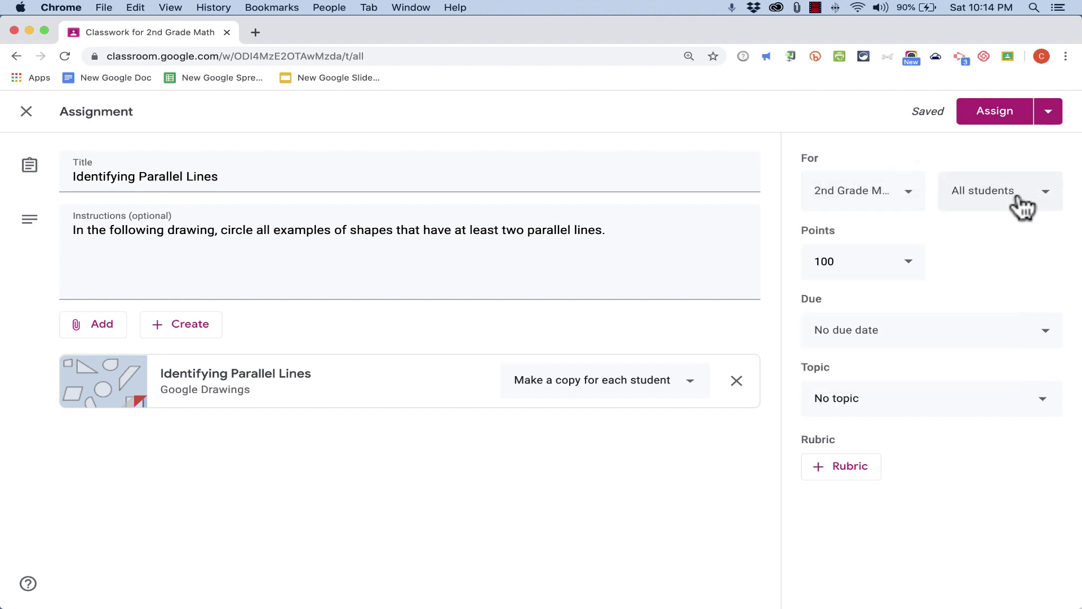
- Keep 100 points and no due date; set topic Unit 1: Review of Numeracy Basic
click(913, 272)
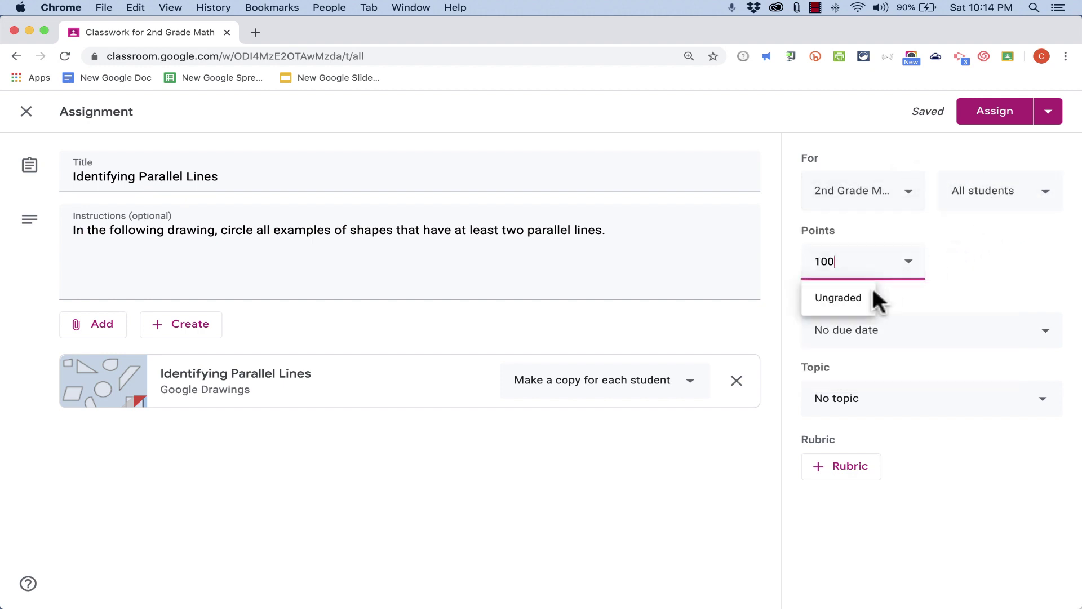
click(985, 272)
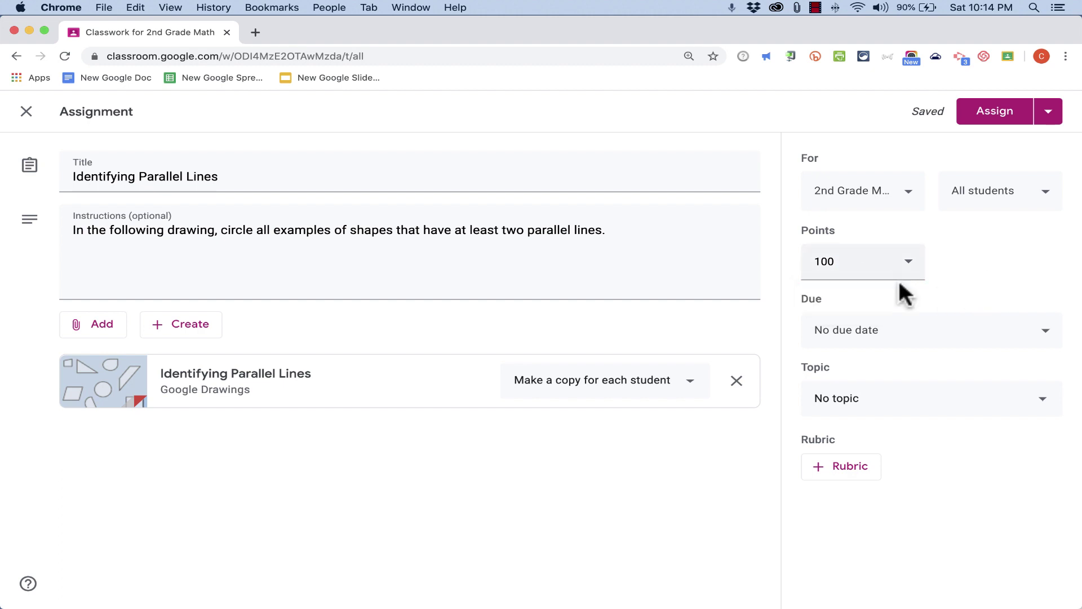
click(891, 334)
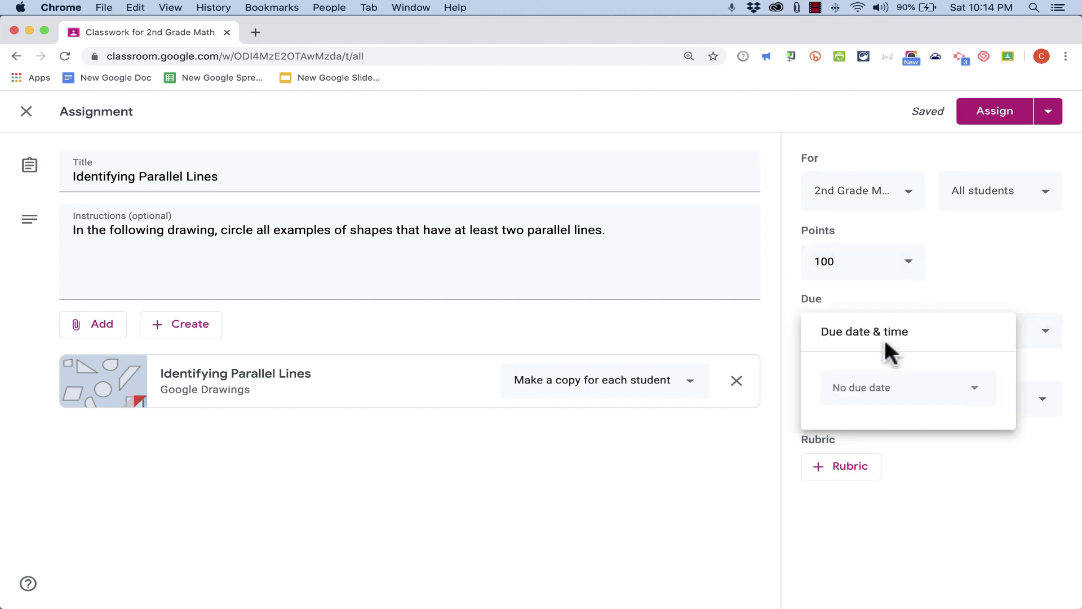
click(1004, 265)
click(853, 405)
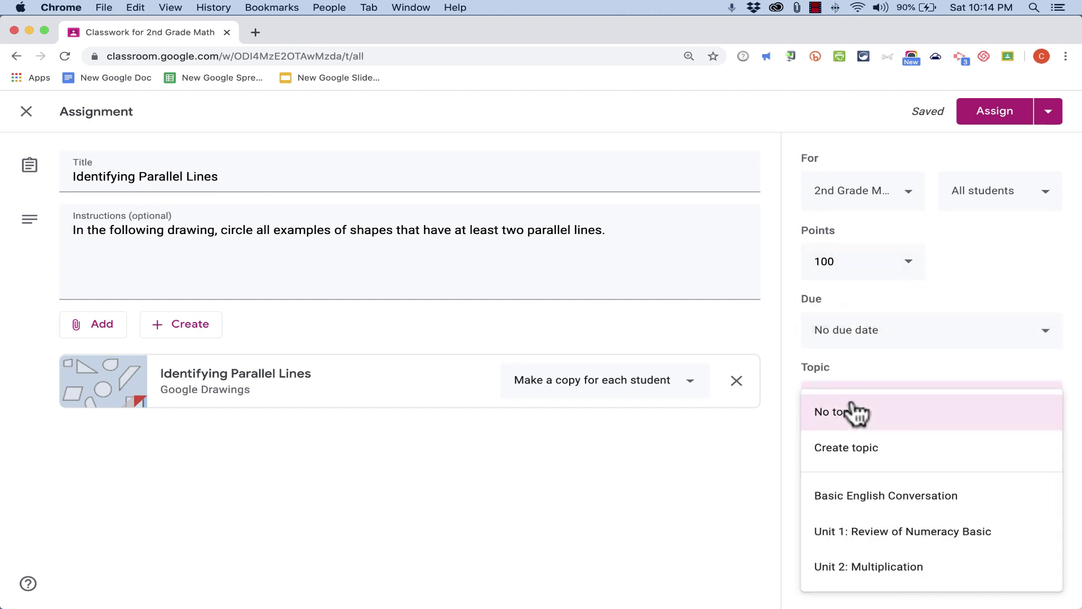
click(910, 532)
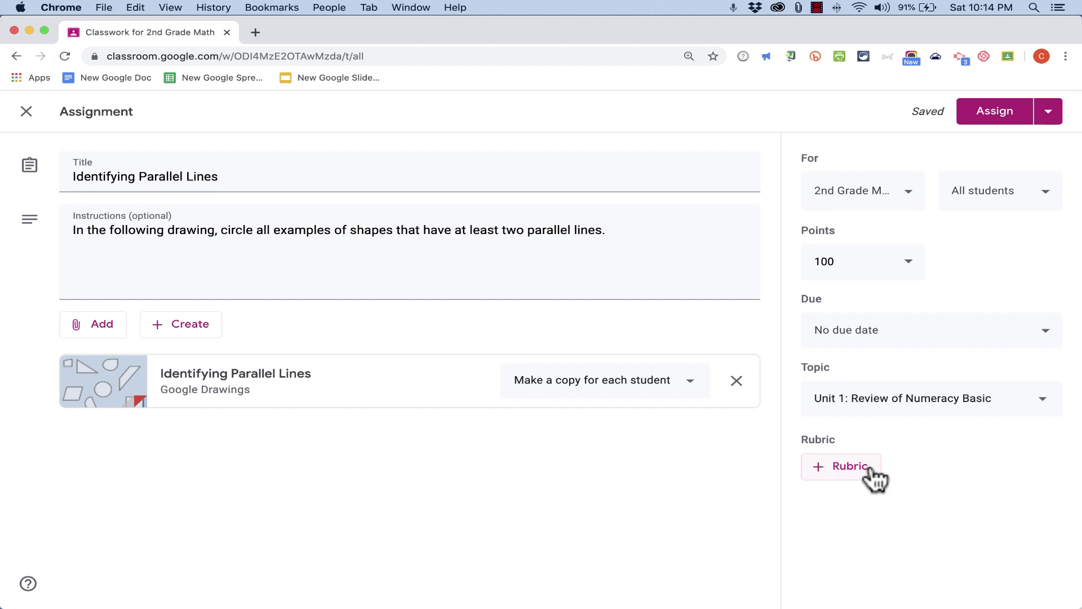
- Assign Identifying Parallel Lines and confirm in the dialog
click(993, 120)
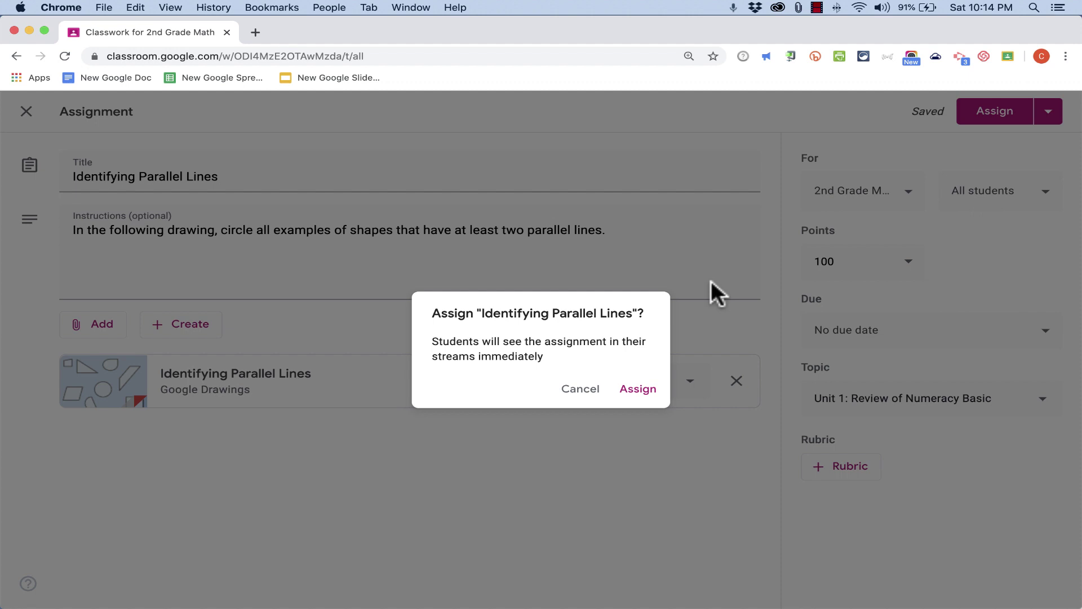
click(643, 392)
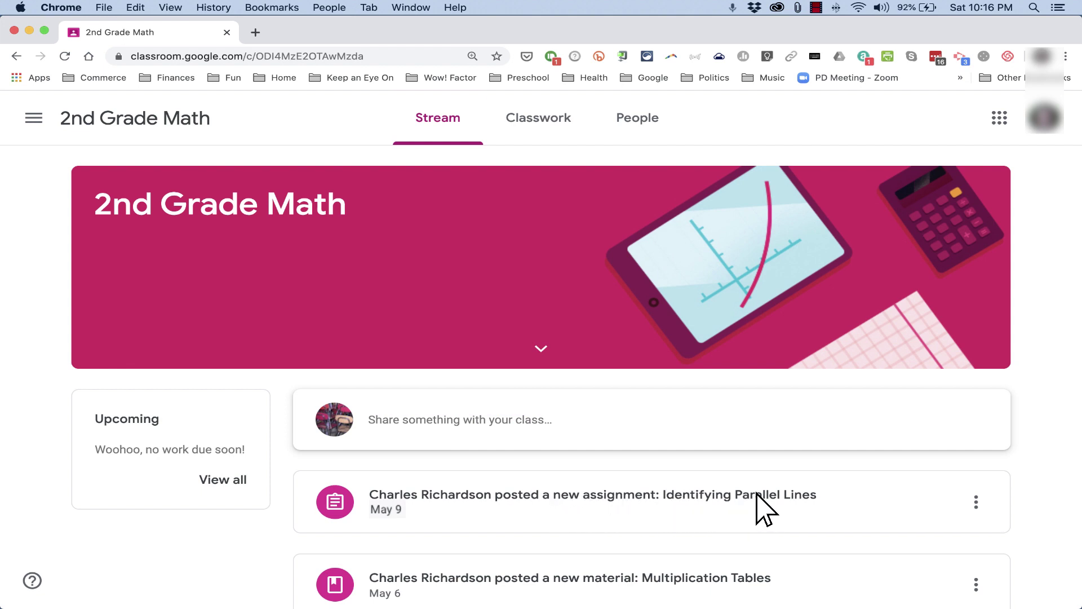
- From Classwork, expand Identifying Parallel Lines, view the assignment and open its attached drawing copy
click(540, 124)
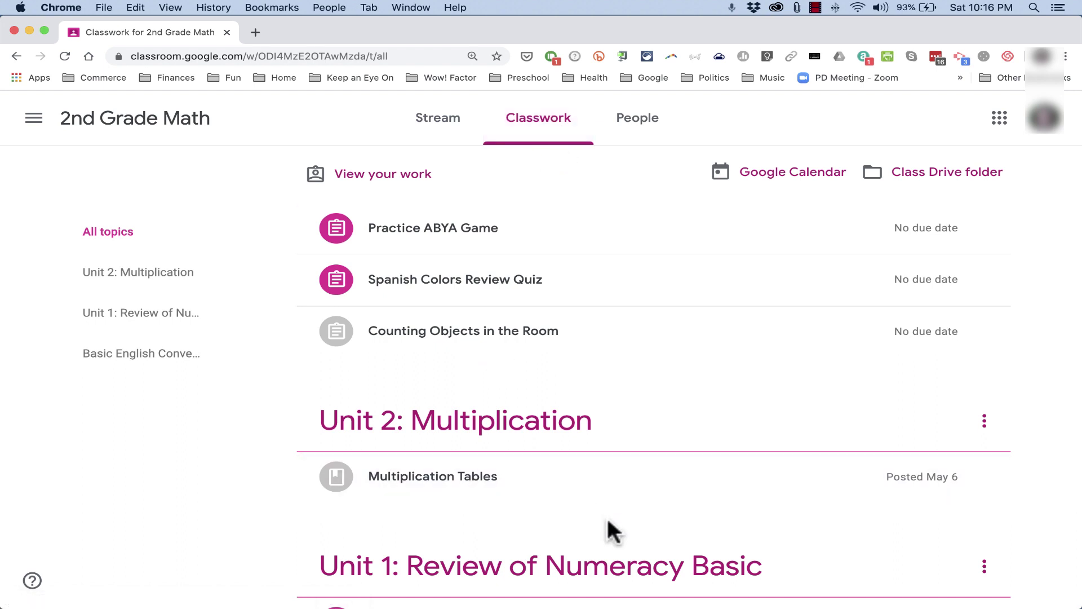
scroll(673, 584, down, 2)
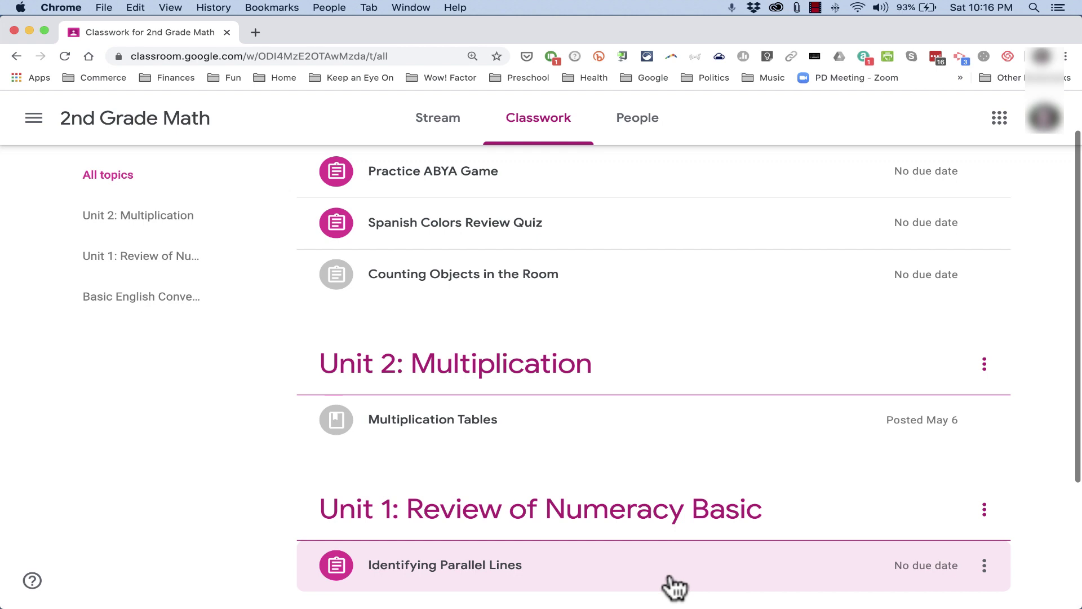
scroll(676, 587, up, 2)
scroll(616, 561, down, 1)
scroll(622, 575, down, 2)
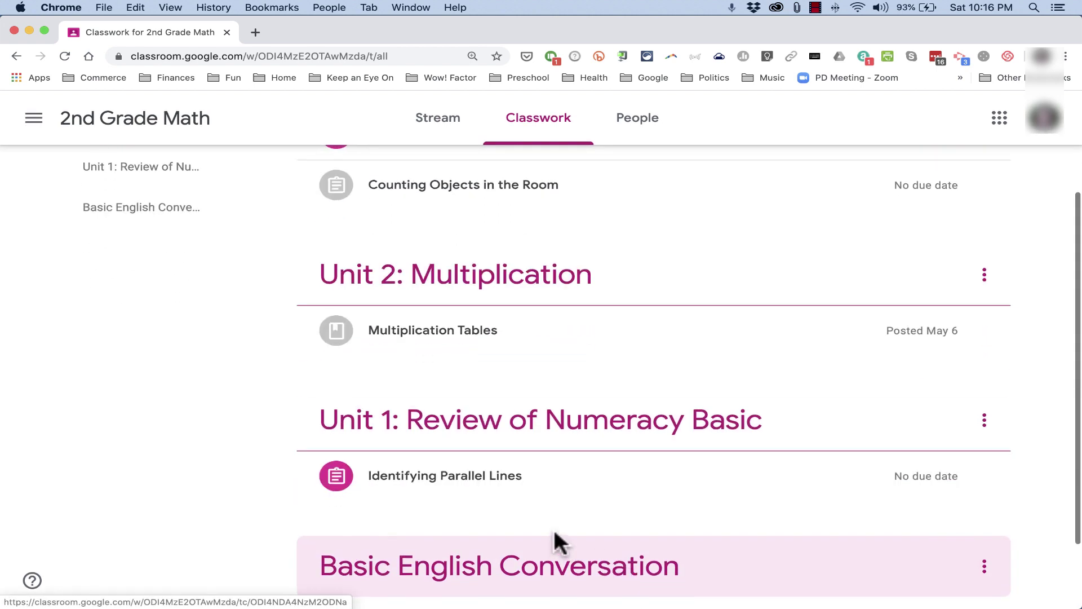
click(445, 479)
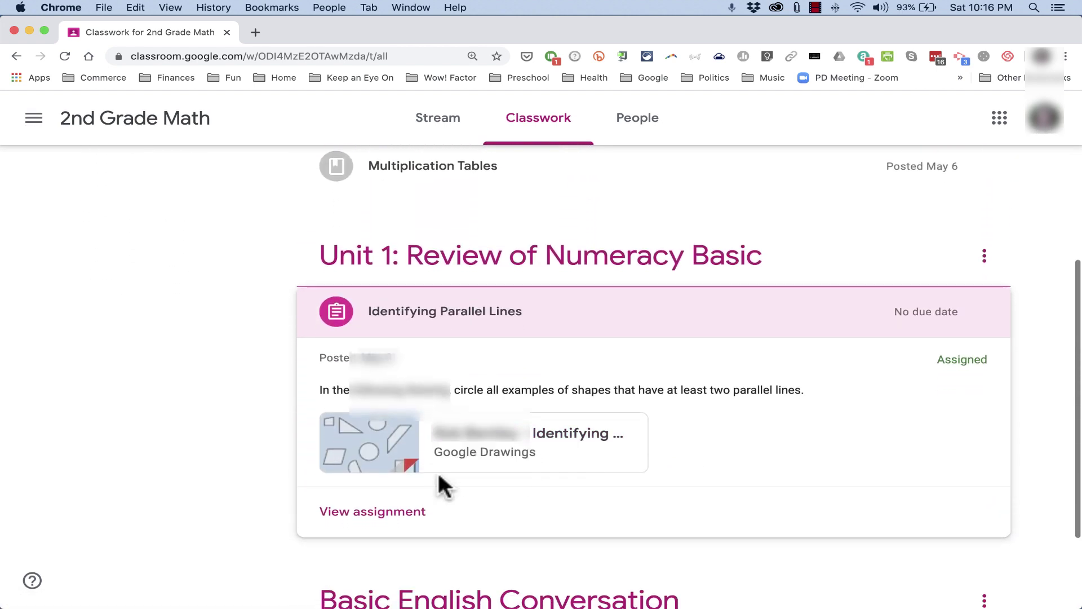
click(363, 512)
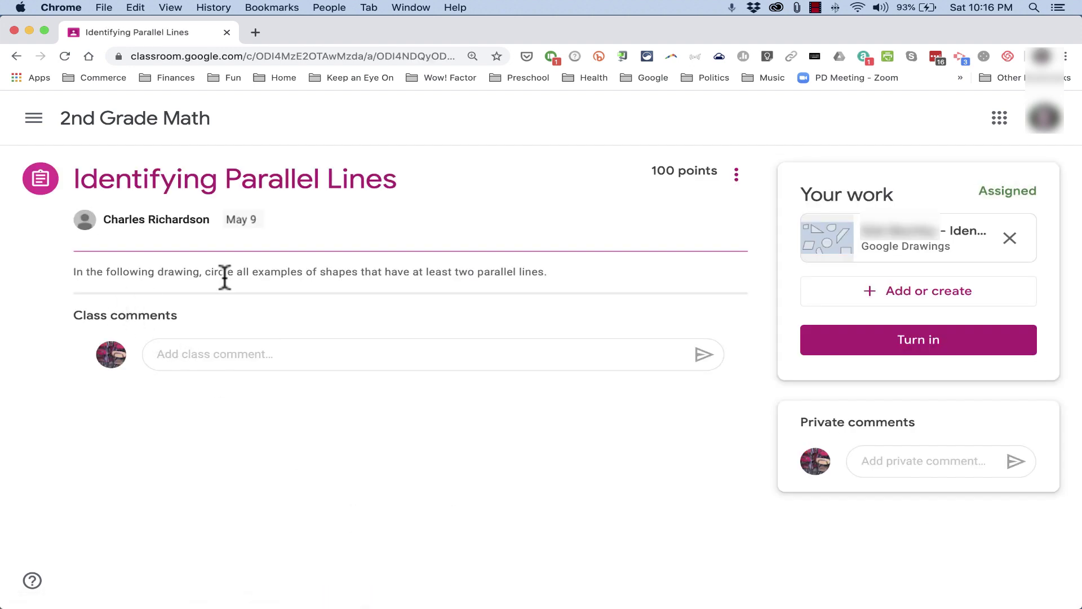
click(889, 232)
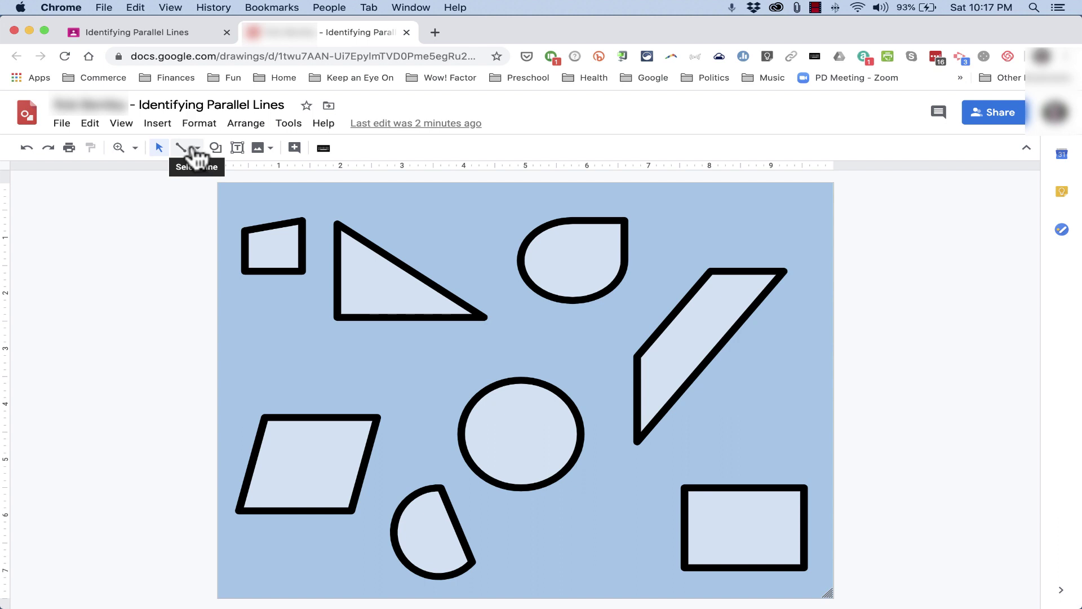
- Scribble loops around the quadrilateral, both parallelograms and the rectangle, then close the drawing
click(195, 149)
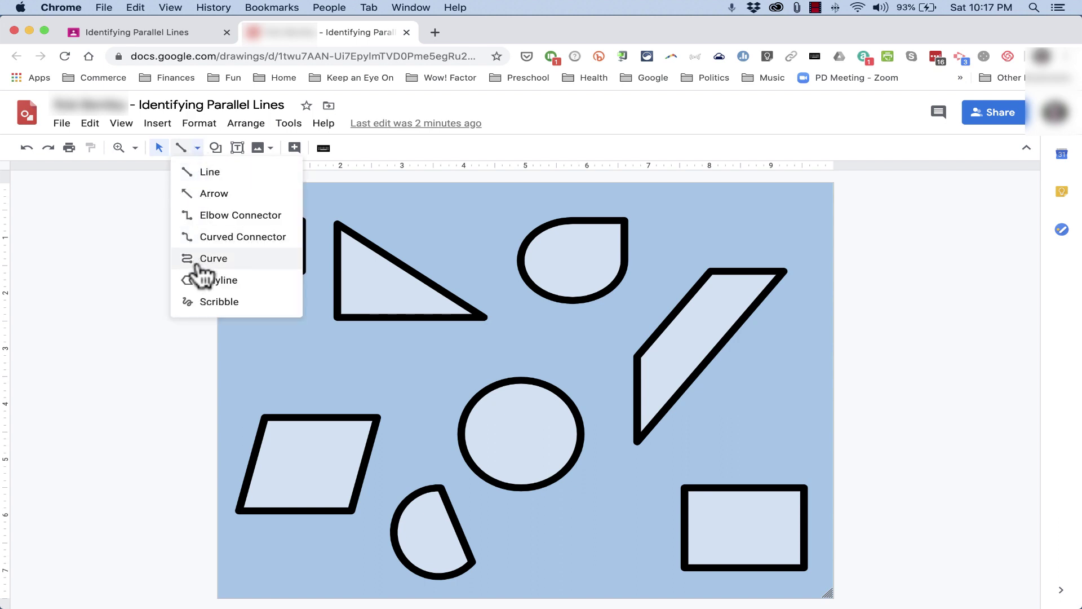
click(210, 305)
mouse_move(321, 213)
mouse_down()
mouse_move(244, 273)
mouse_move(316, 226)
mouse_move(292, 210)
mouse_up()
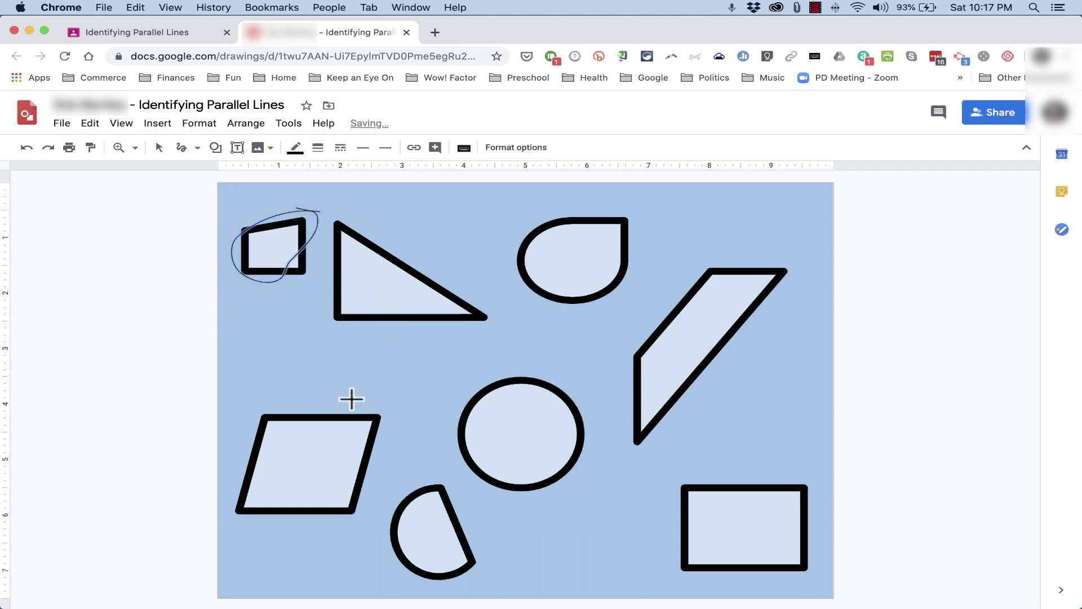
mouse_move(361, 397)
mouse_down()
mouse_move(154, 407)
mouse_move(248, 546)
mouse_move(401, 500)
mouse_move(375, 410)
mouse_up()
mouse_move(786, 238)
mouse_down()
mouse_move(684, 442)
mouse_move(776, 228)
mouse_up()
mouse_move(831, 480)
mouse_down()
mouse_move(655, 563)
mouse_move(829, 478)
mouse_up()
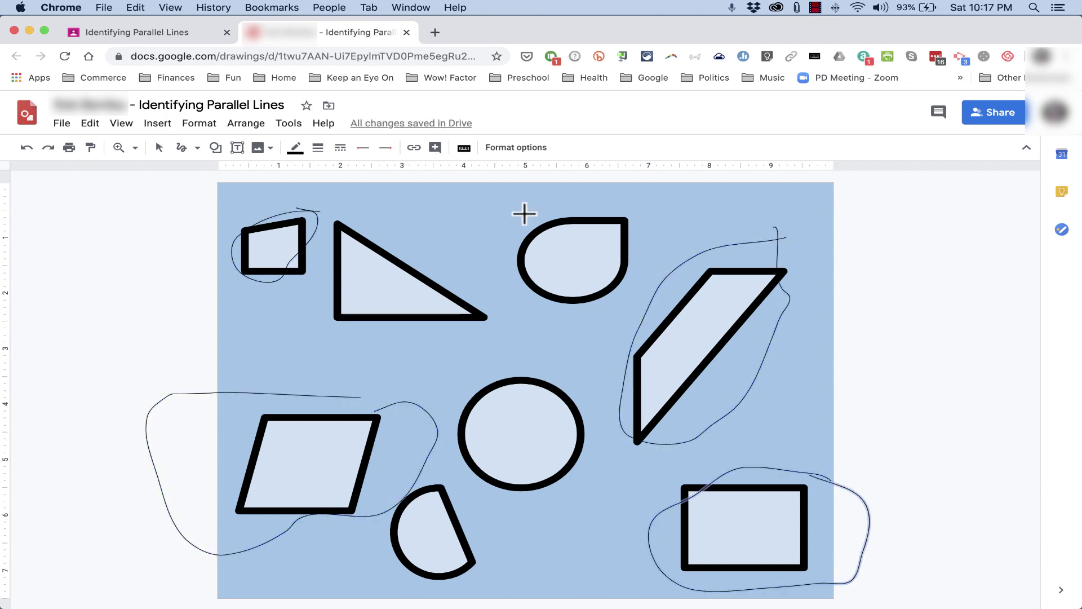
click(405, 32)
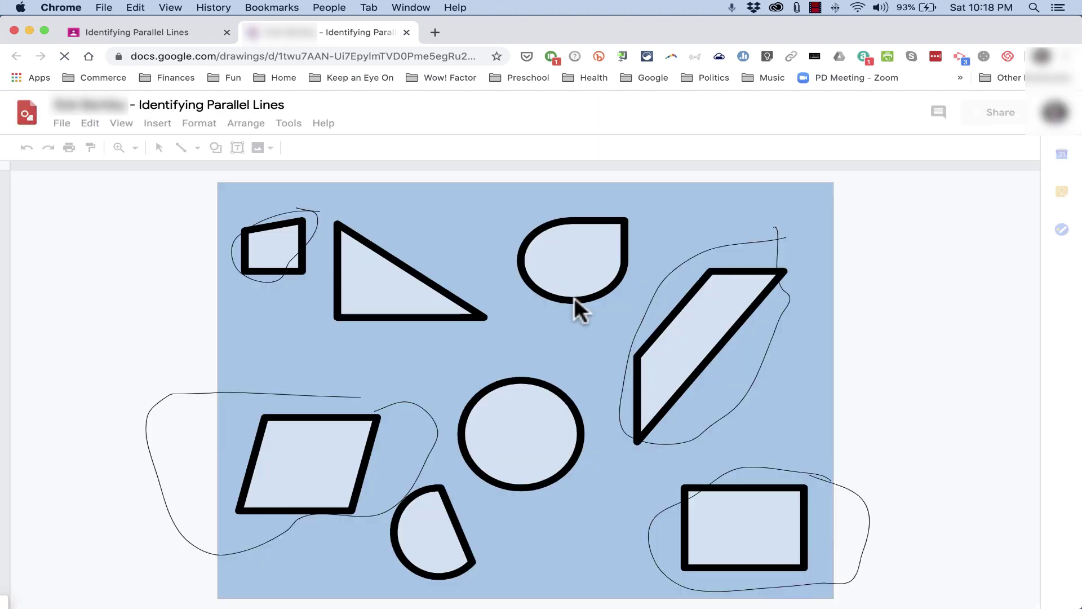
click(407, 32)
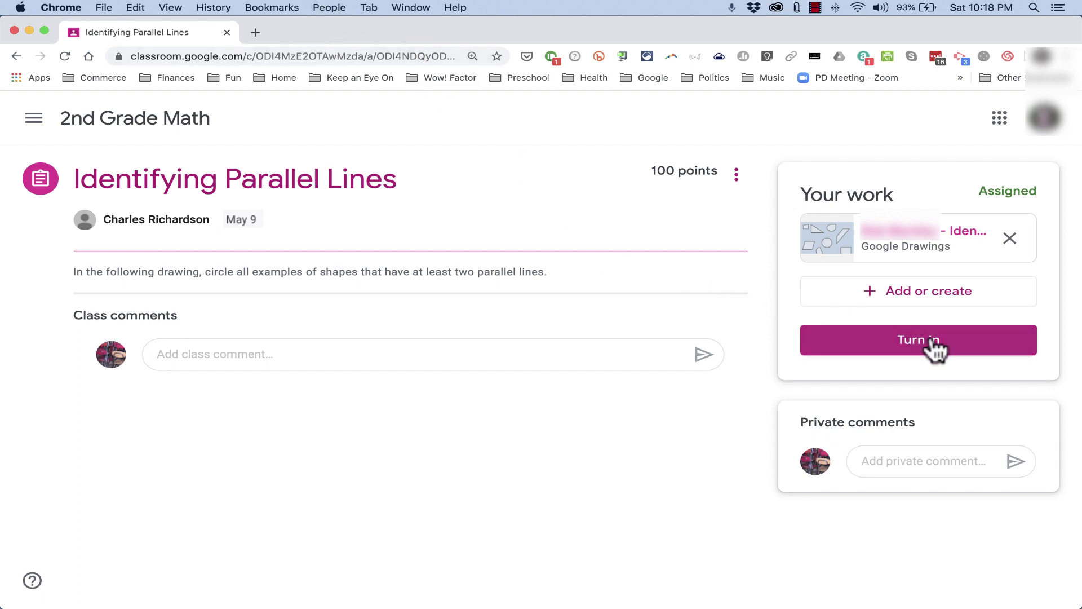
- Turn in the Identifying Parallel Lines work and confirm the submission
click(954, 350)
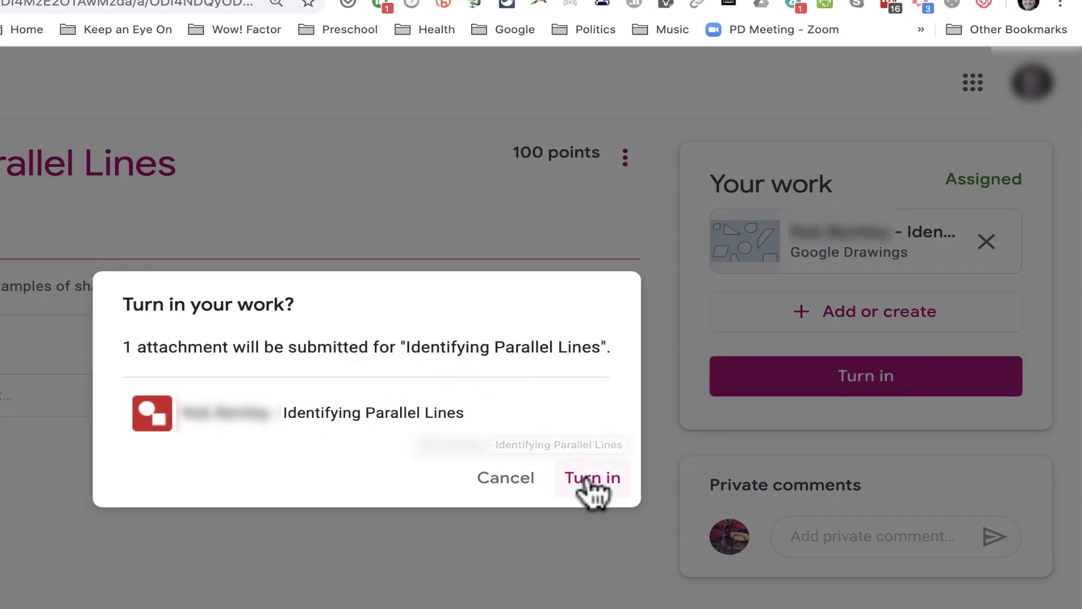
click(613, 484)
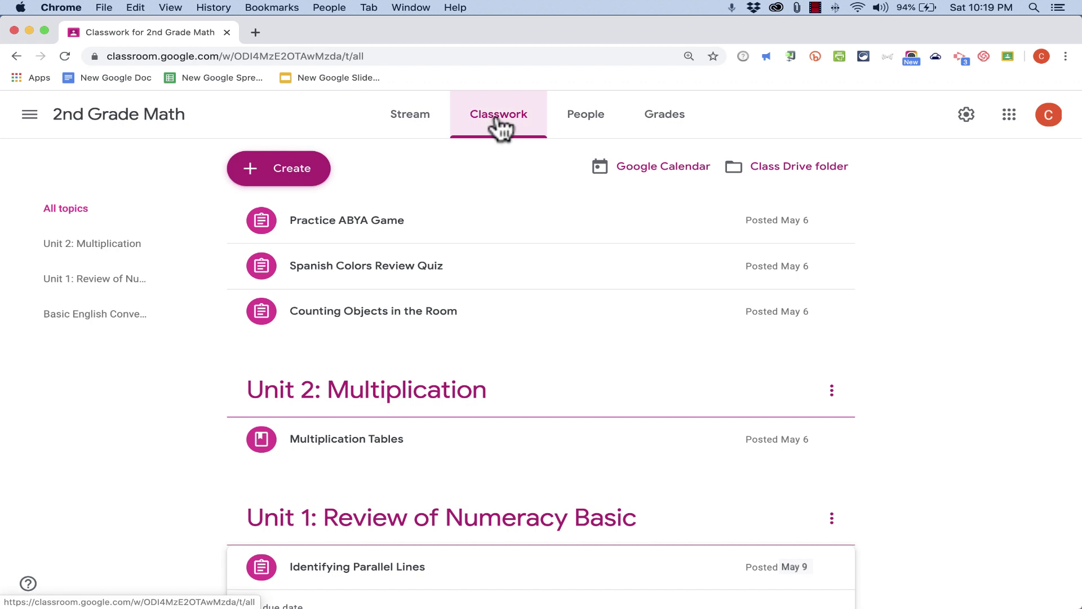
- Expand the assignment, view the 1 turned-in submission and open the student's drawing
click(377, 582)
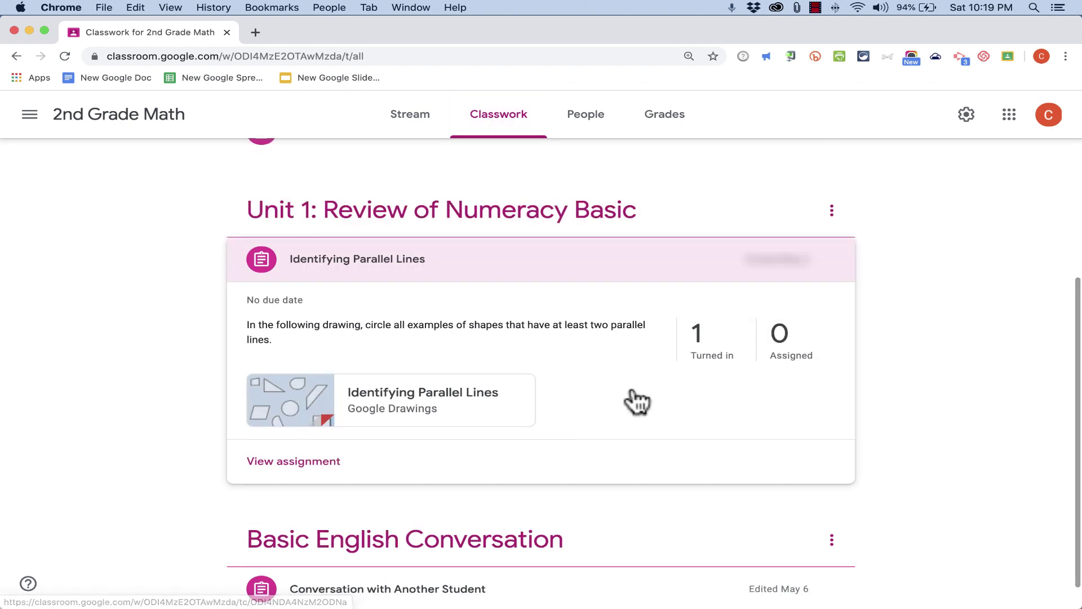
click(699, 333)
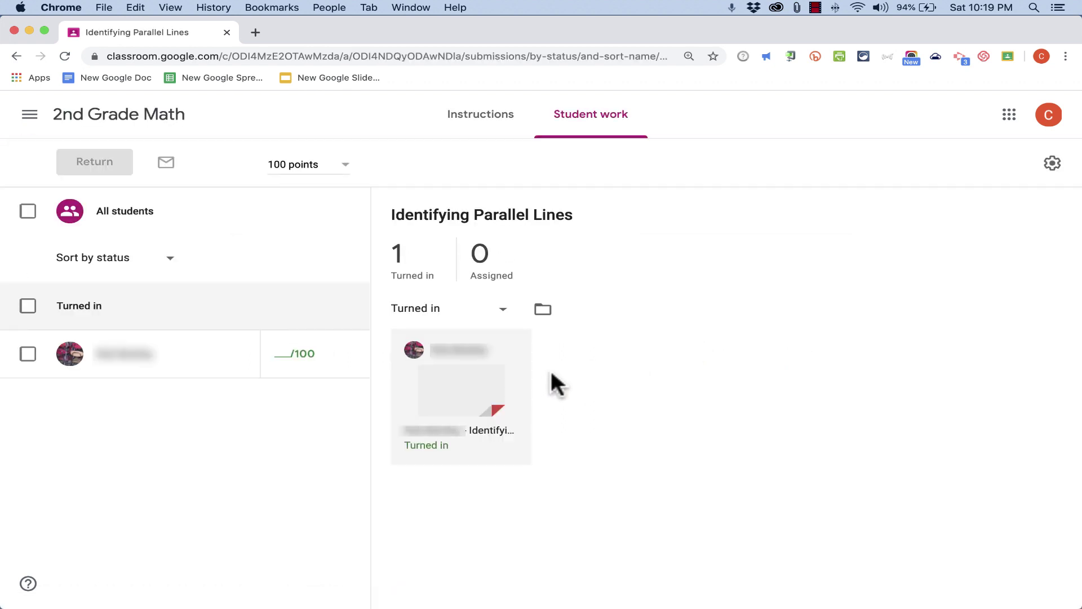
click(470, 398)
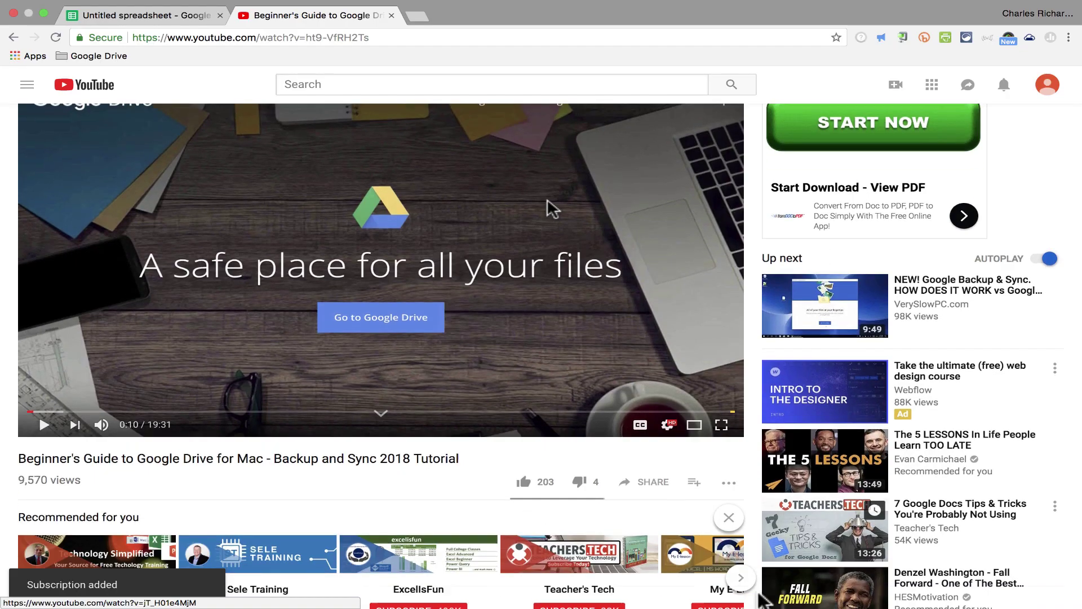
- Scroll down the Technology for Teachers and Students YouTube channel page
scroll(545, 208, down, 5)
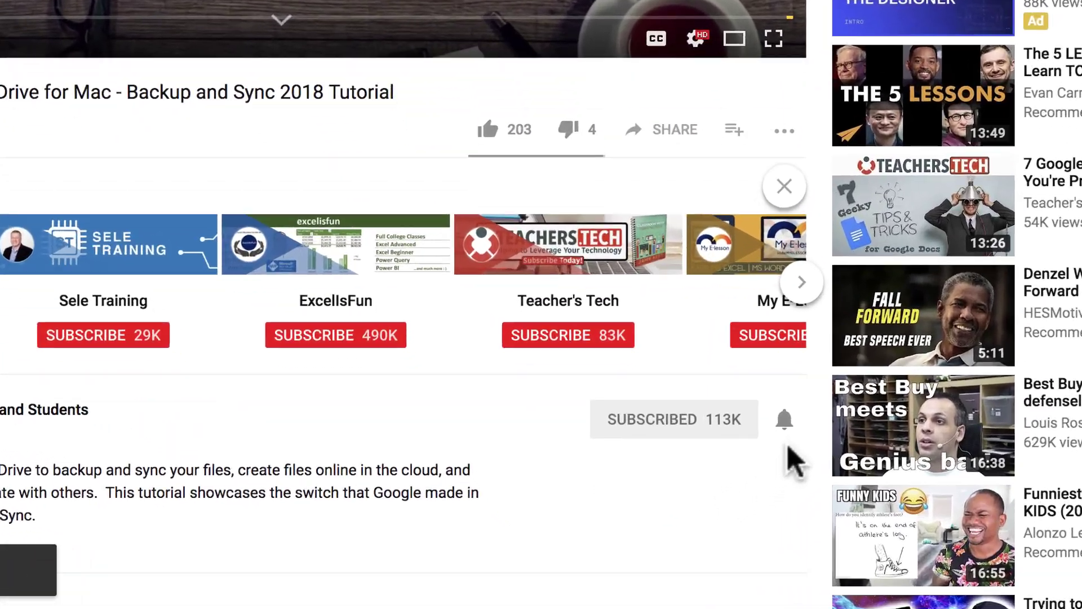